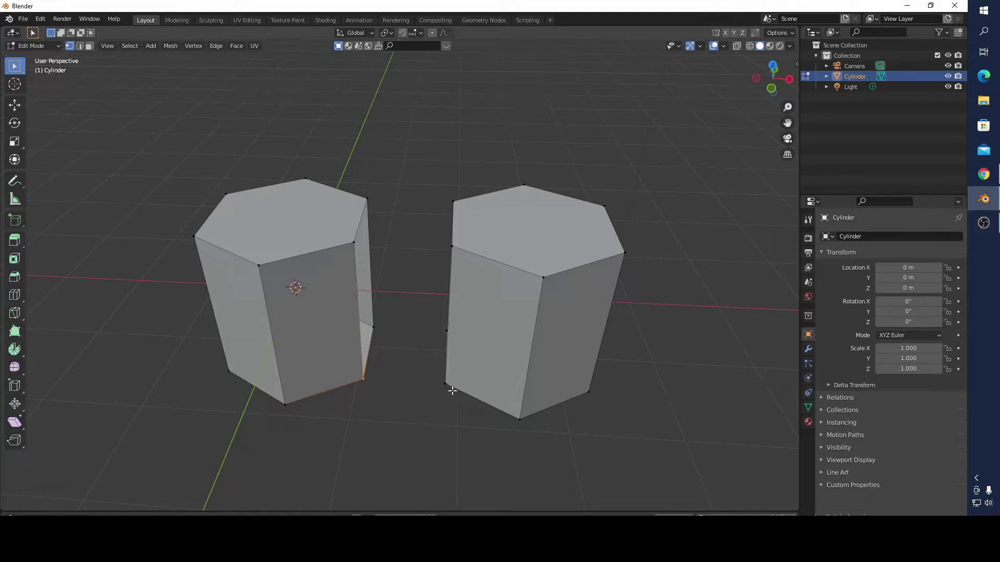
Step: Connect the facing vertices of the two hexagonal prisms with new edges at the base and top
drag(409, 369, 475, 408)
key(f)
drag(343, 233, 378, 266)
shift+click(466, 253)
key(f)
scroll(470, 298, down, 2)
middle_drag(455, 297, 278, 316)
middle_drag(411, 383, 281, 344)
scroll(342, 299, up, 3)
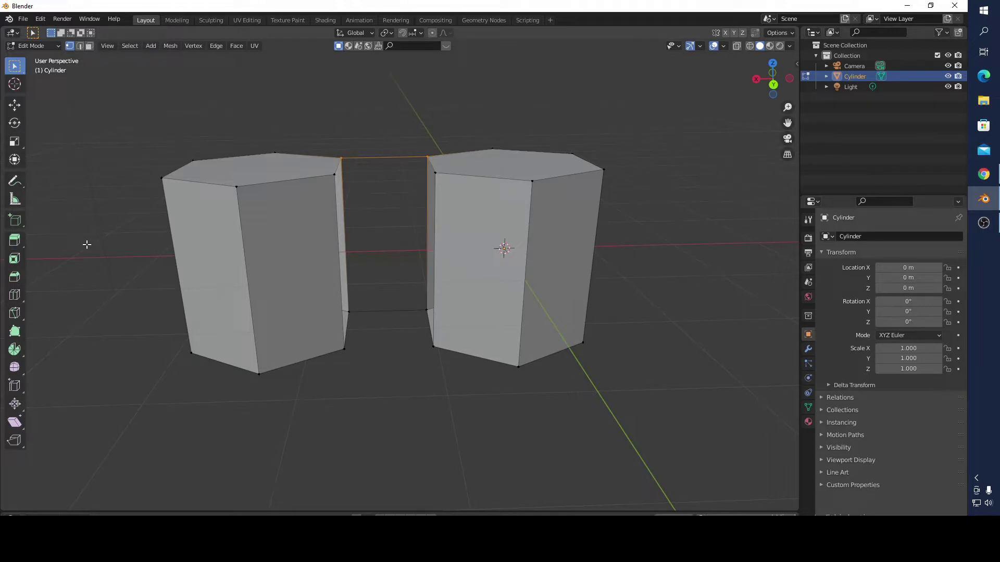
Step: Start a new General file without saving the current one and delete the default cube
click(23, 19)
mouse_move(72, 34)
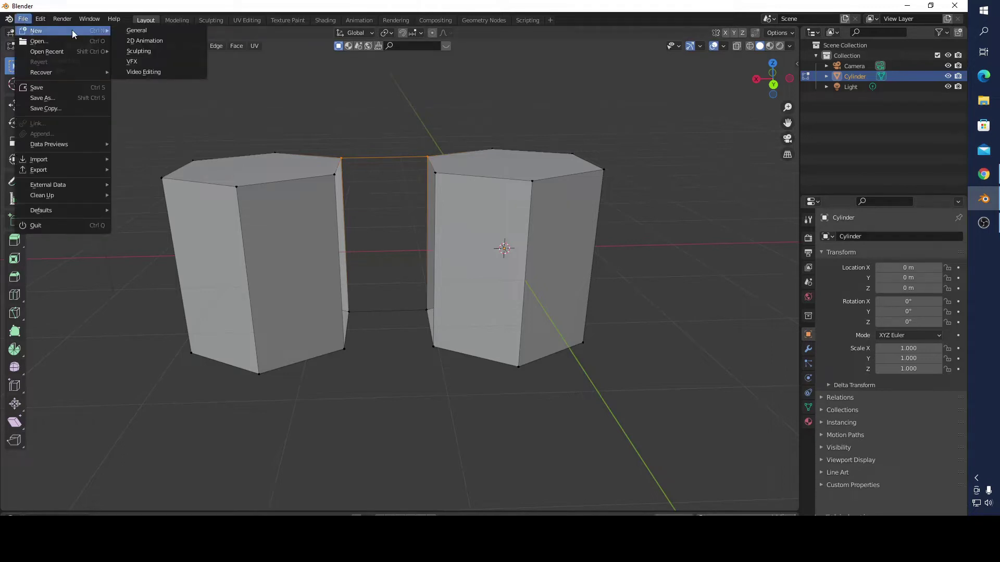
click(136, 30)
click(509, 308)
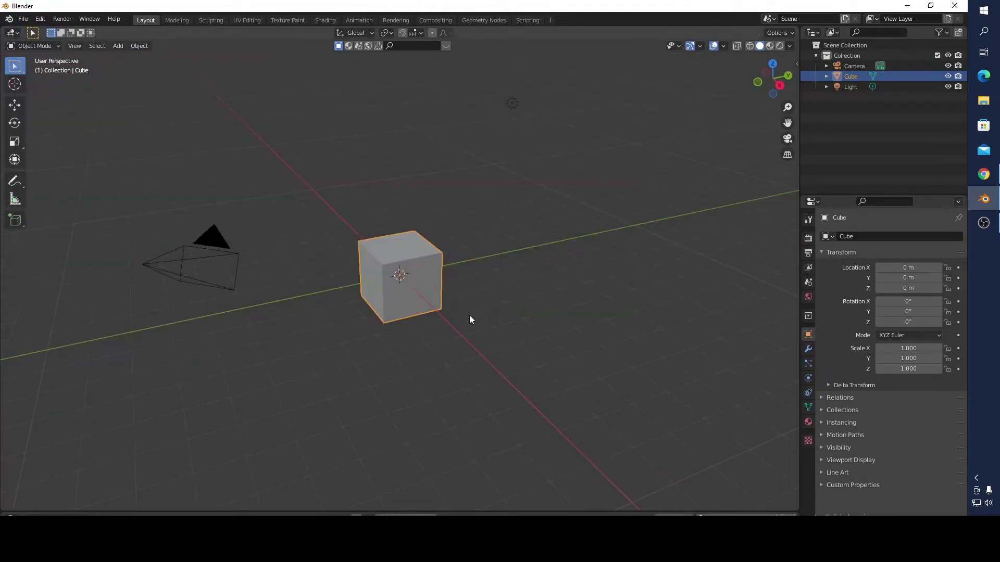
key(x)
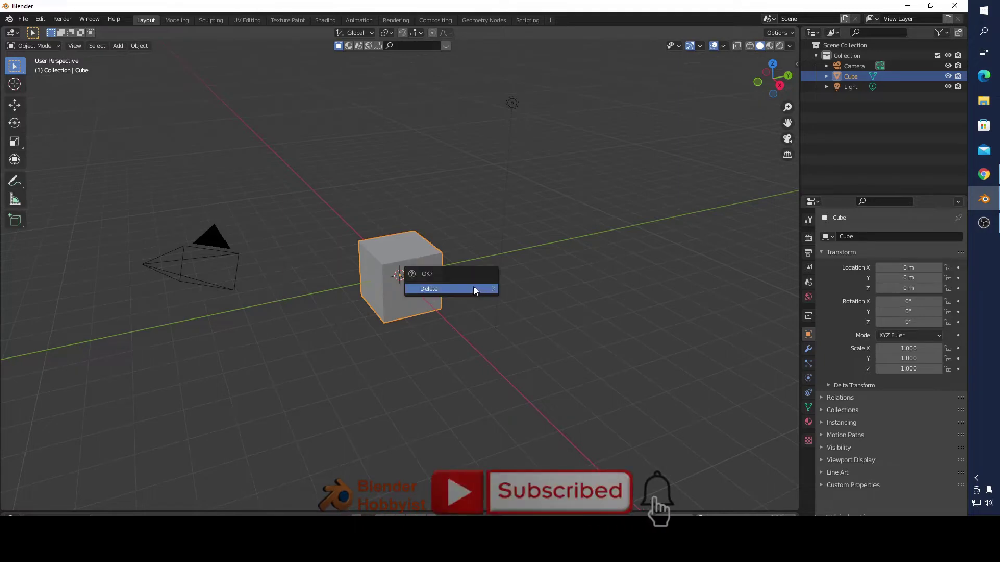
click(474, 287)
Step: Turn on the Screencast Keys display and collapse its settings
key(n)
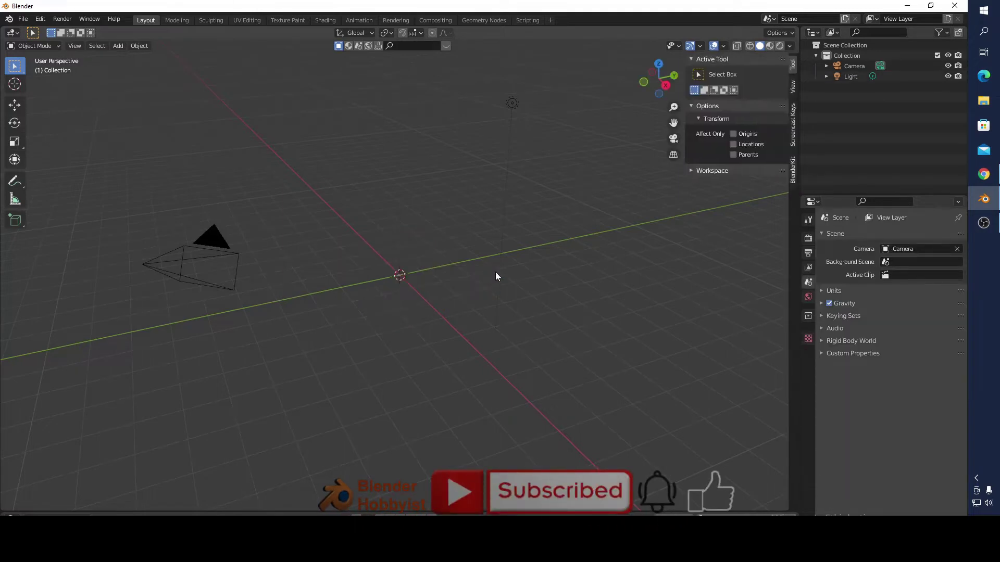
click(793, 127)
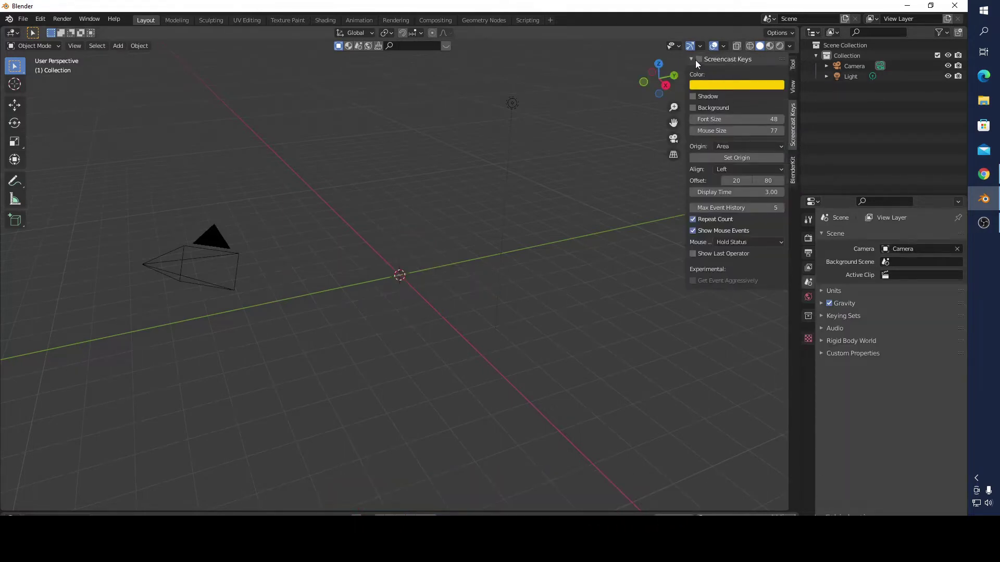
click(695, 61)
click(698, 59)
click(30, 393)
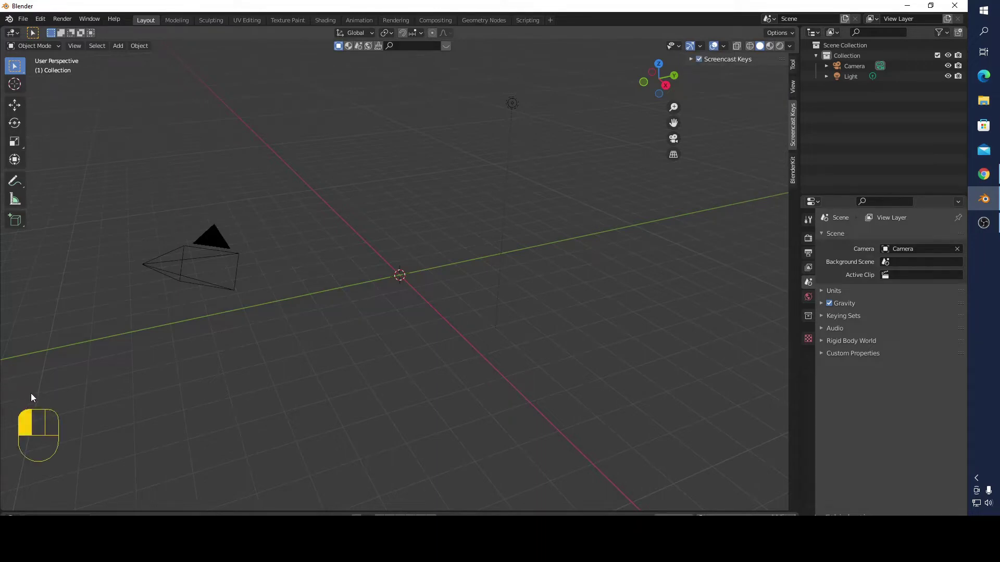
Step: Add a cylinder mesh with 6 vertices at the origin and deselect it
click(119, 45)
mouse_move(150, 59)
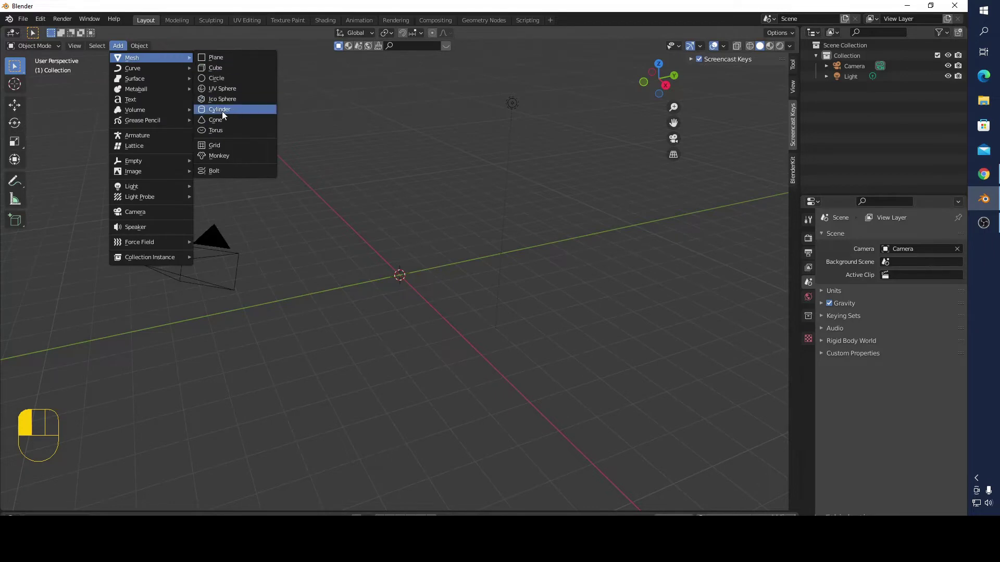
click(221, 109)
click(51, 503)
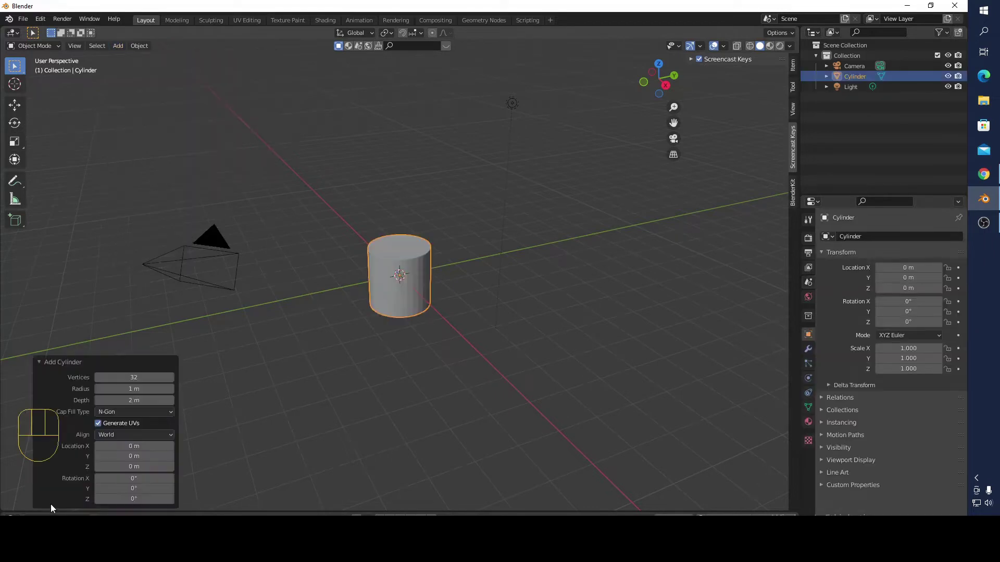
click(141, 376)
text(6)
key(Return)
click(358, 357)
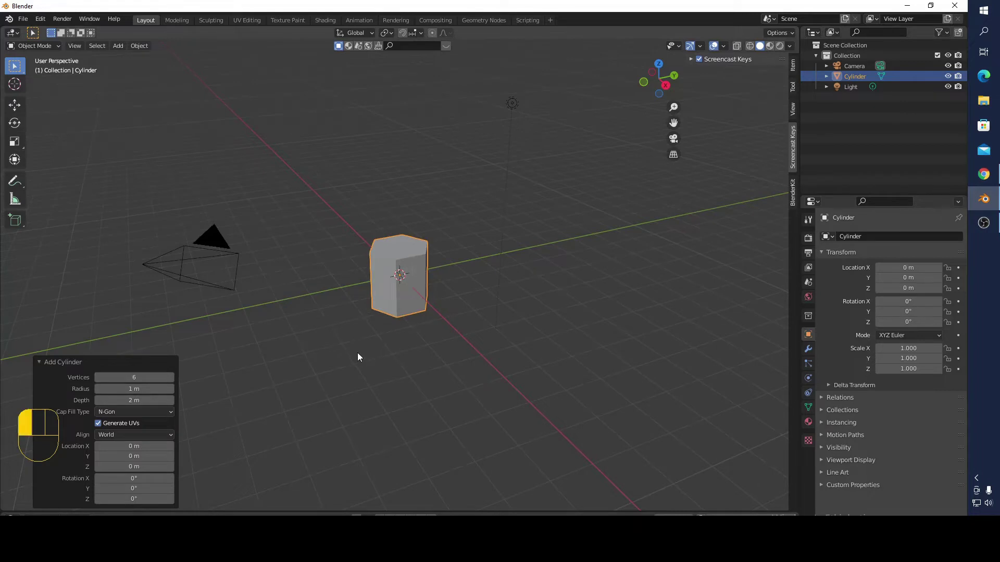
Step: Add a second six-sided cylinder and move it about 2.75 m along the X axis
middle_drag(332, 380, 378, 400)
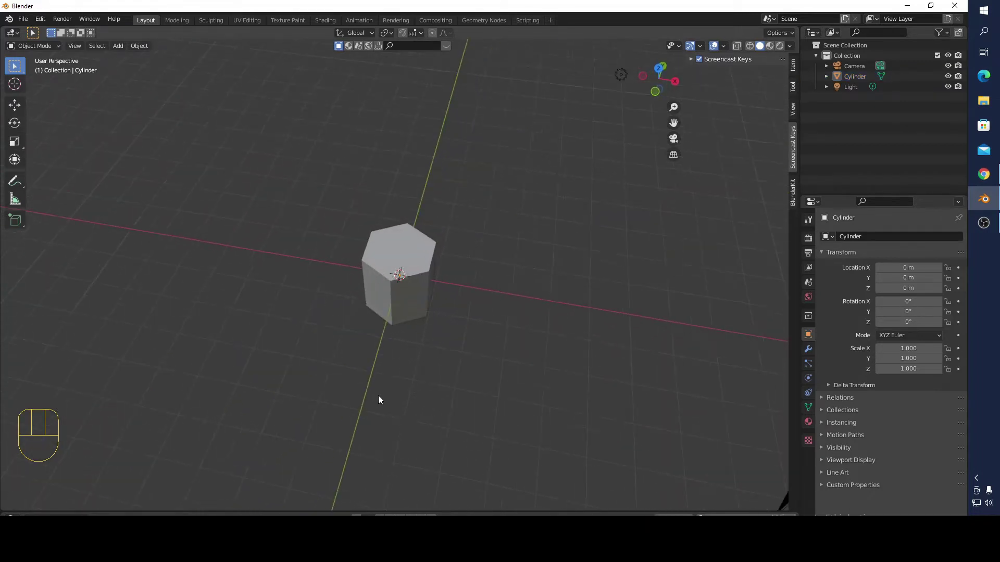
key(shift)
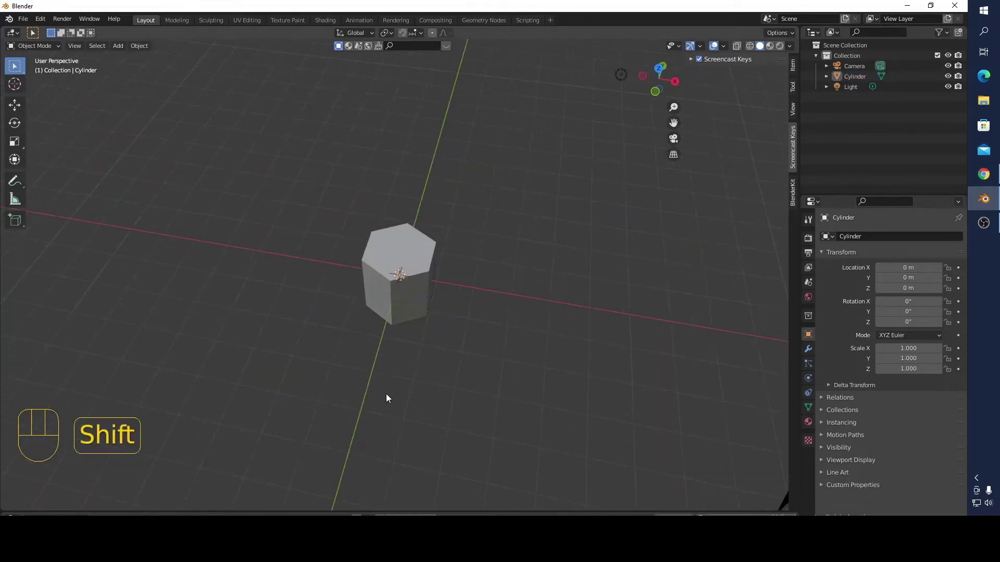
key(shift+a)
mouse_move(393, 352)
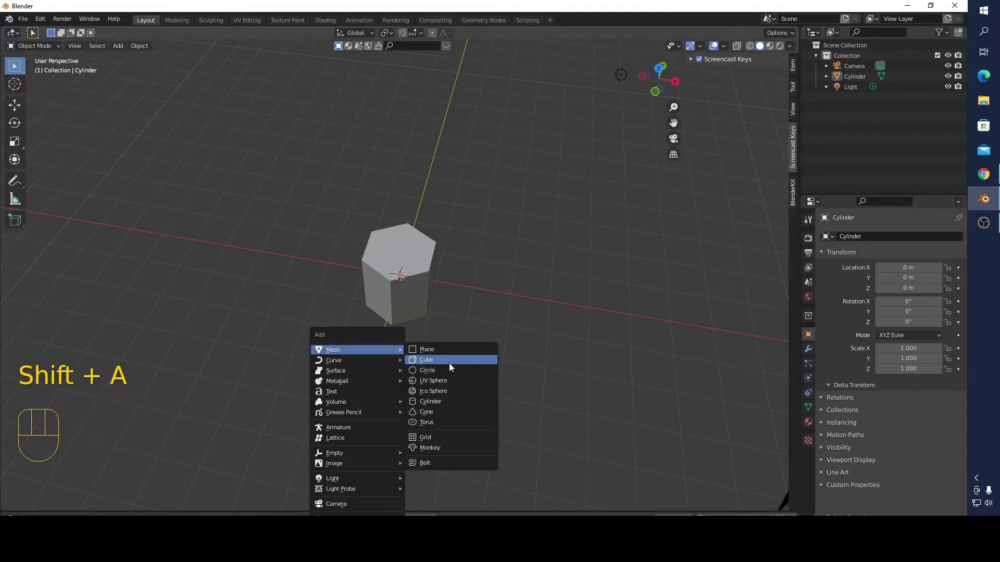
click(439, 401)
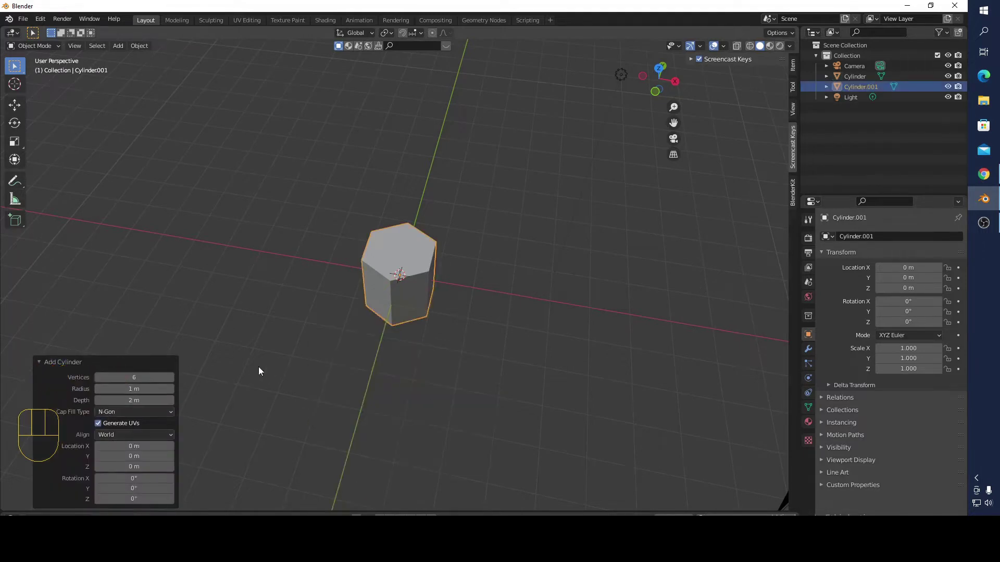
click(20, 109)
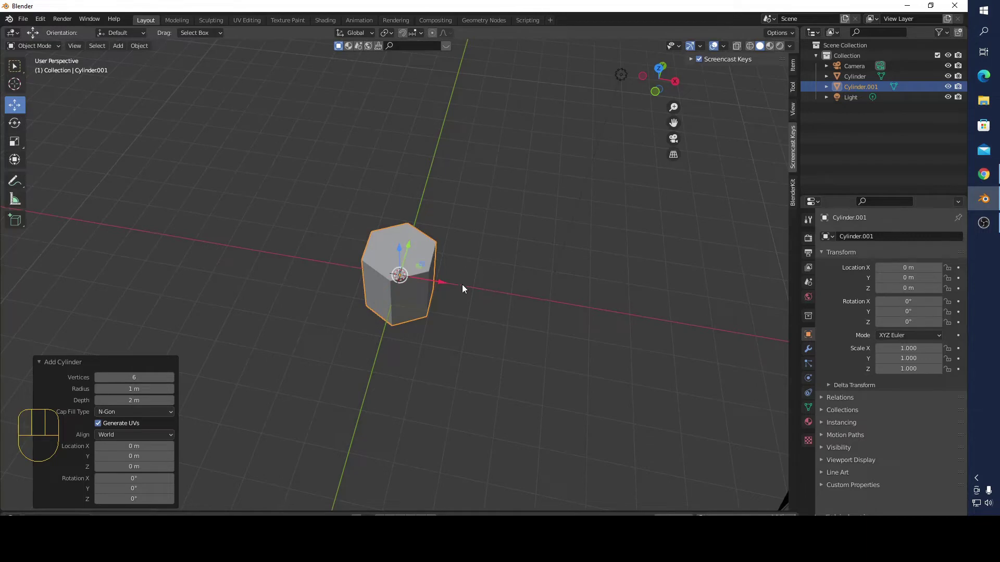
drag(444, 286, 547, 303)
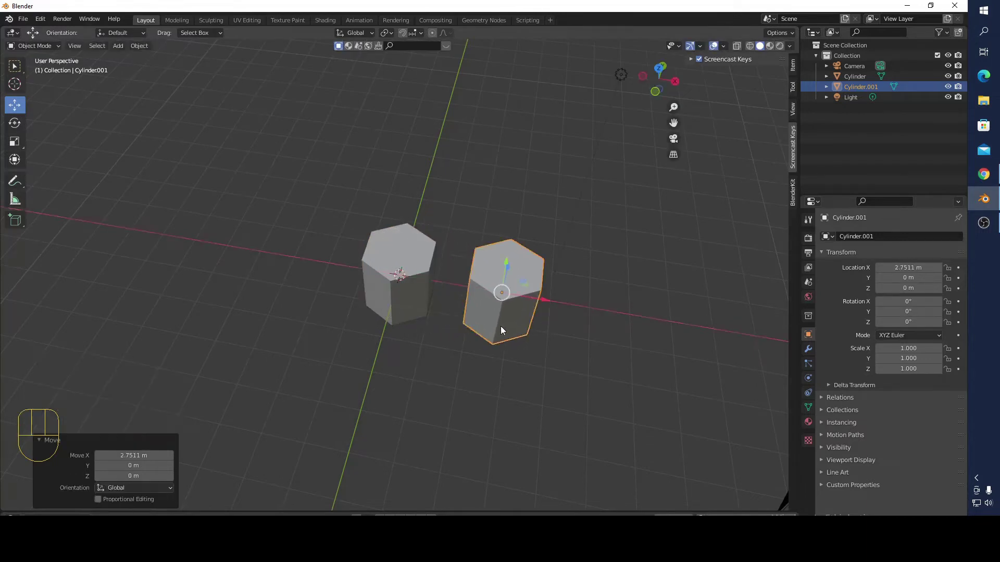
Step: Enter Edit Mode on both prisms together and delete the first prism's side face that faces the second prism
click(408, 284)
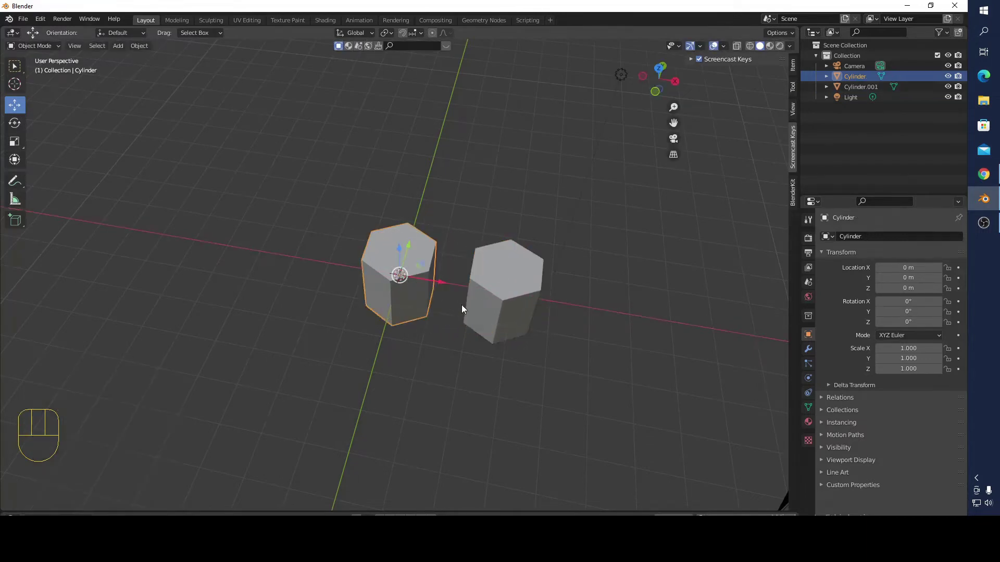
shift+click(514, 298)
key(Tab)
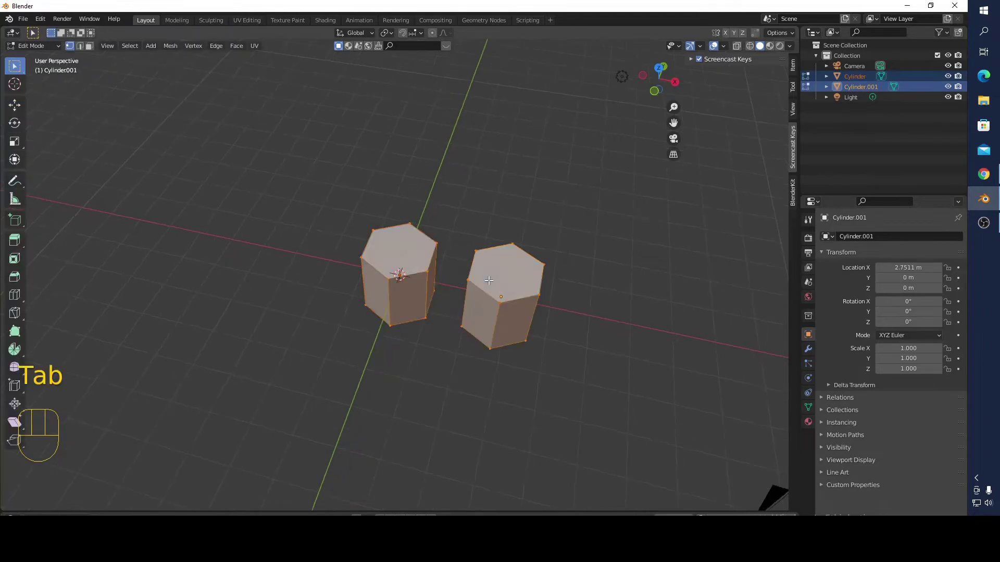
click(90, 46)
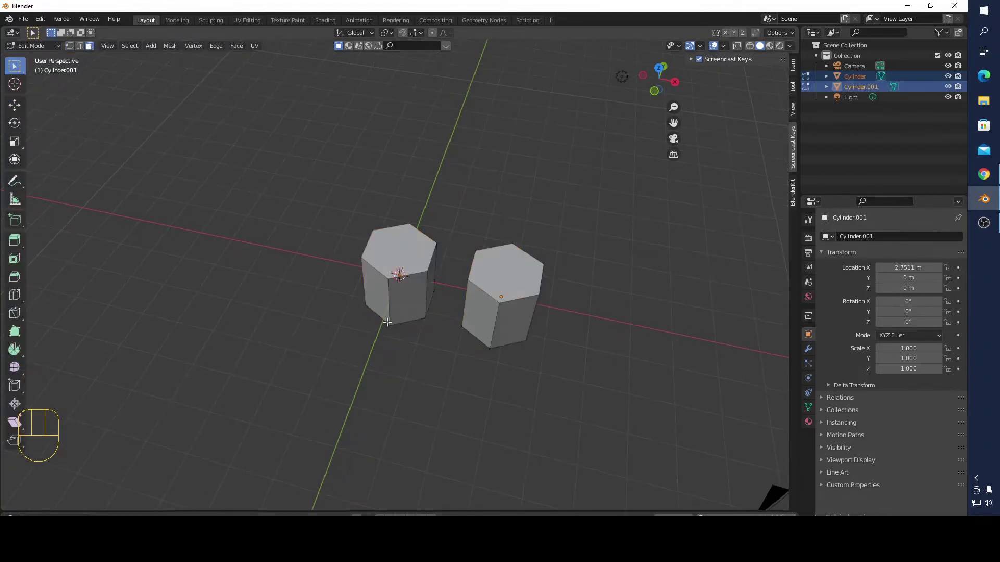
middle_drag(388, 323, 365, 295)
click(431, 275)
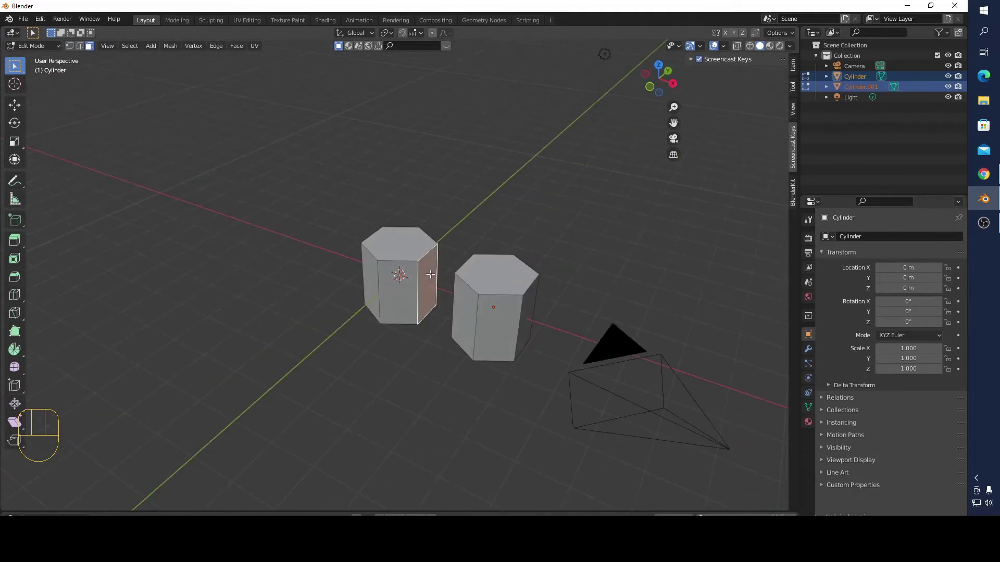
key(x)
click(430, 274)
Step: Delete the second prism's side face that faces the first prism
middle_drag(511, 377, 542, 378)
middle_drag(493, 340, 573, 333)
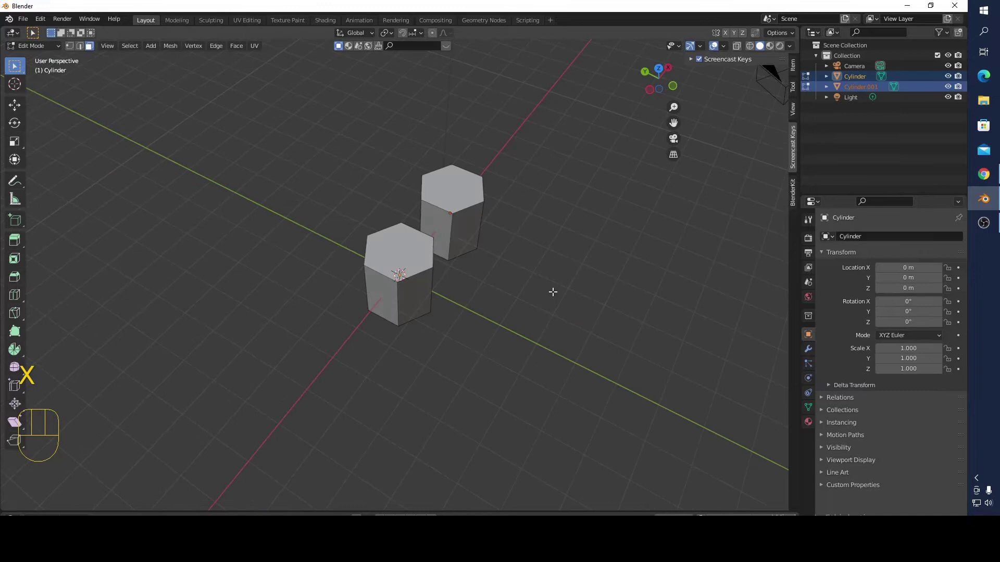
click(431, 224)
key(x)
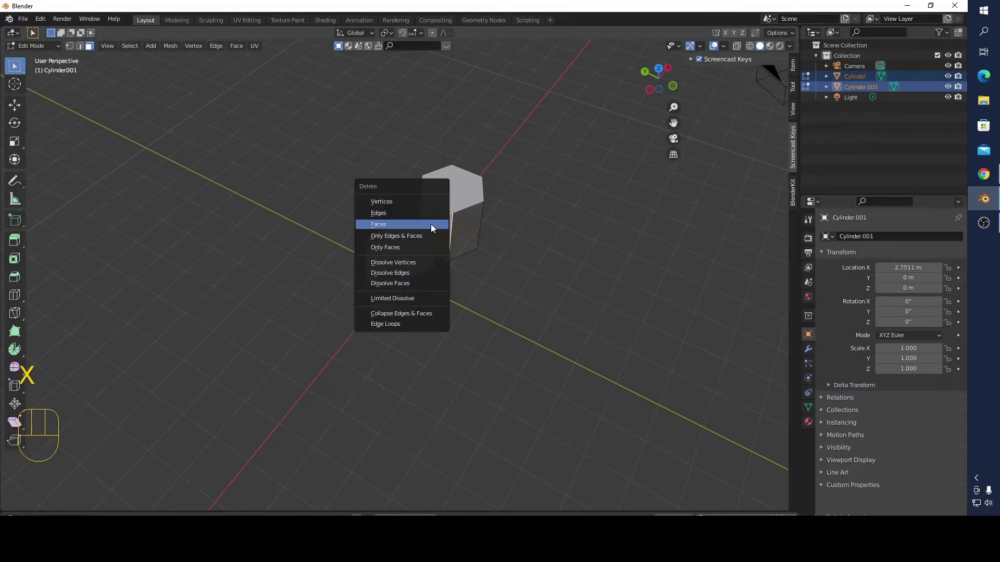
click(430, 224)
Step: Try to connect the two prisms' facing front base vertices with a new edge, and undo the attempt
scroll(487, 273, up, 3)
middle_drag(500, 288, 306, 249)
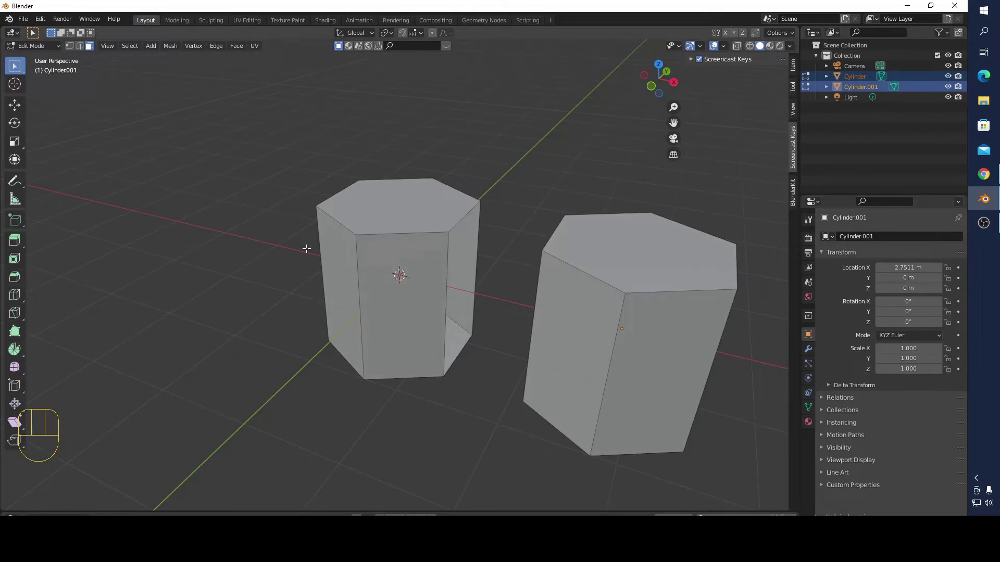
click(69, 46)
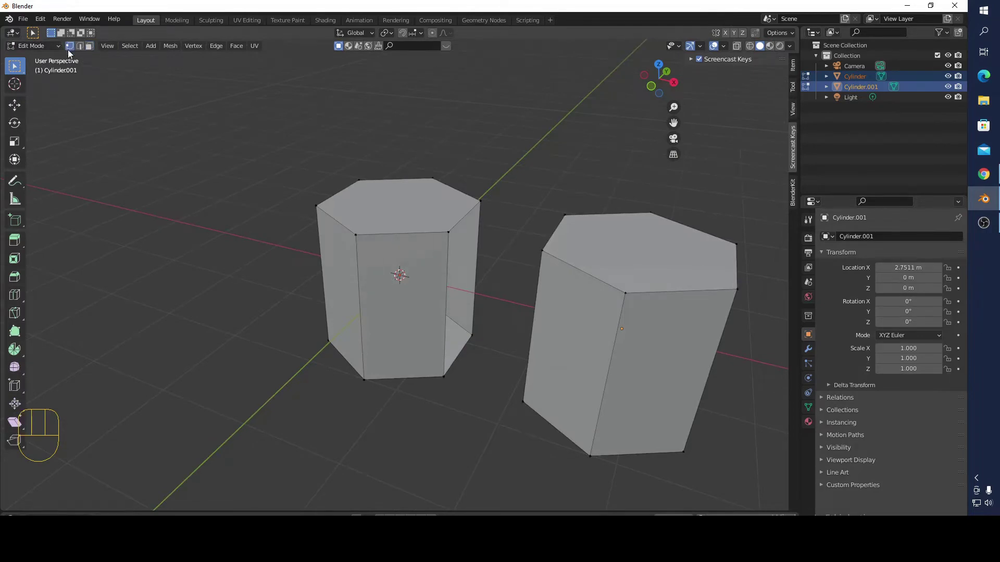
click(443, 374)
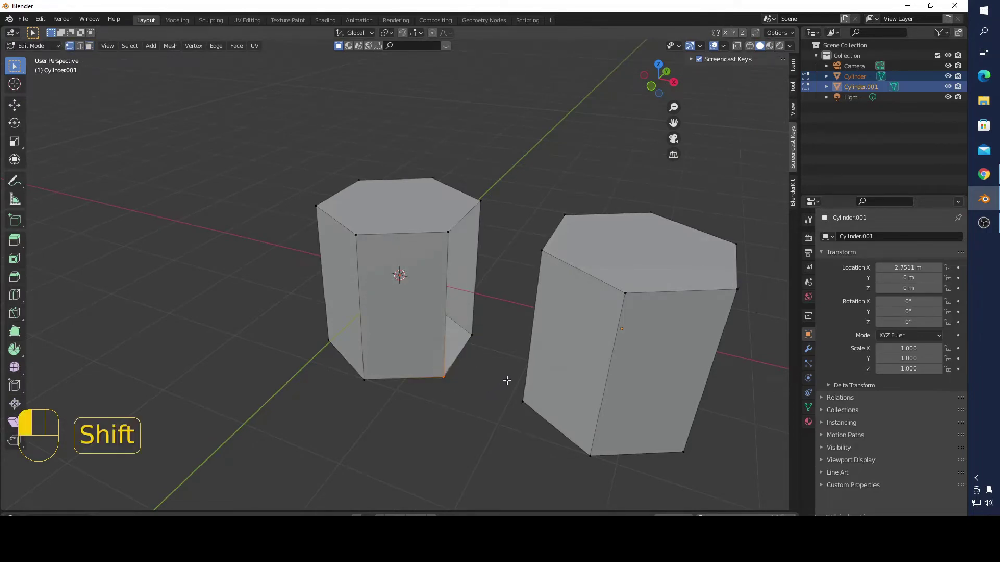
shift+click(523, 402)
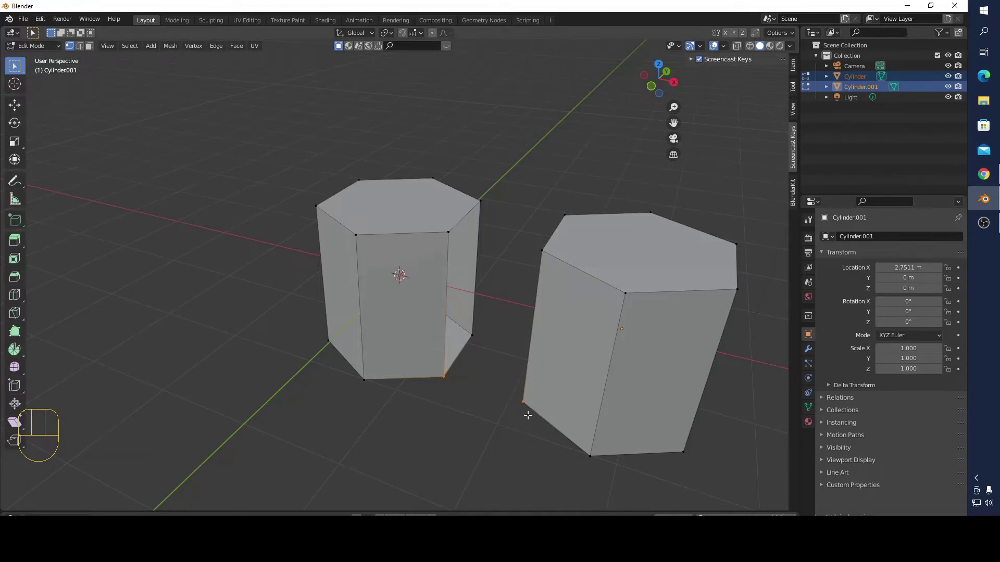
key(f)
middle_drag(507, 417, 482, 473)
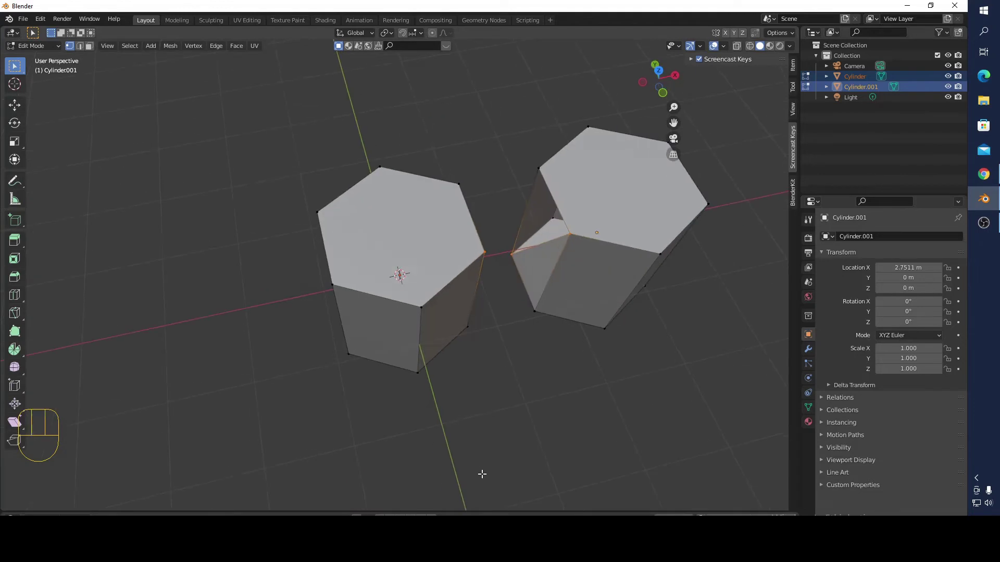
scroll(532, 317, up, 4)
middle_drag(532, 317, 434, 235)
key(ctrl+z)
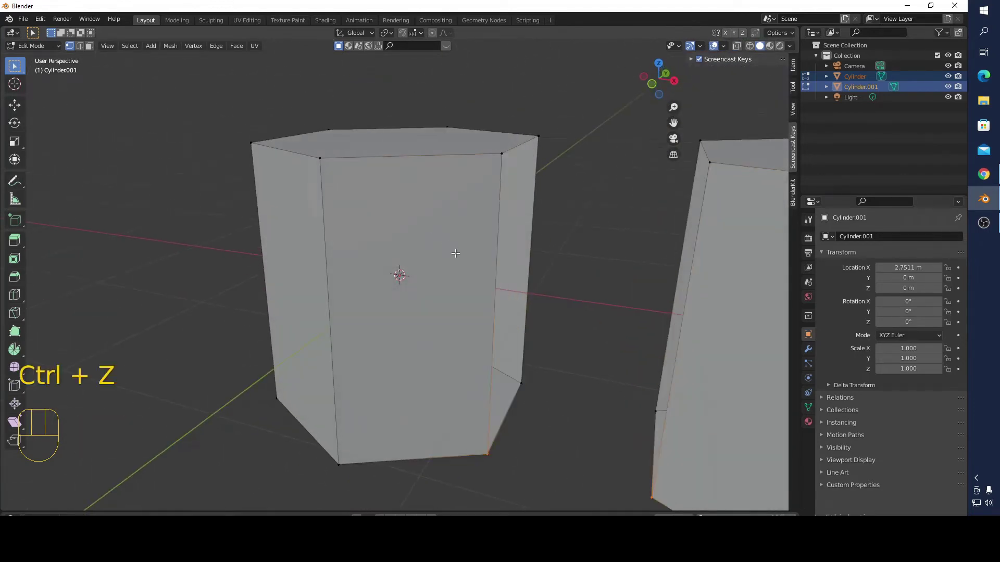
key(ctrl+z)
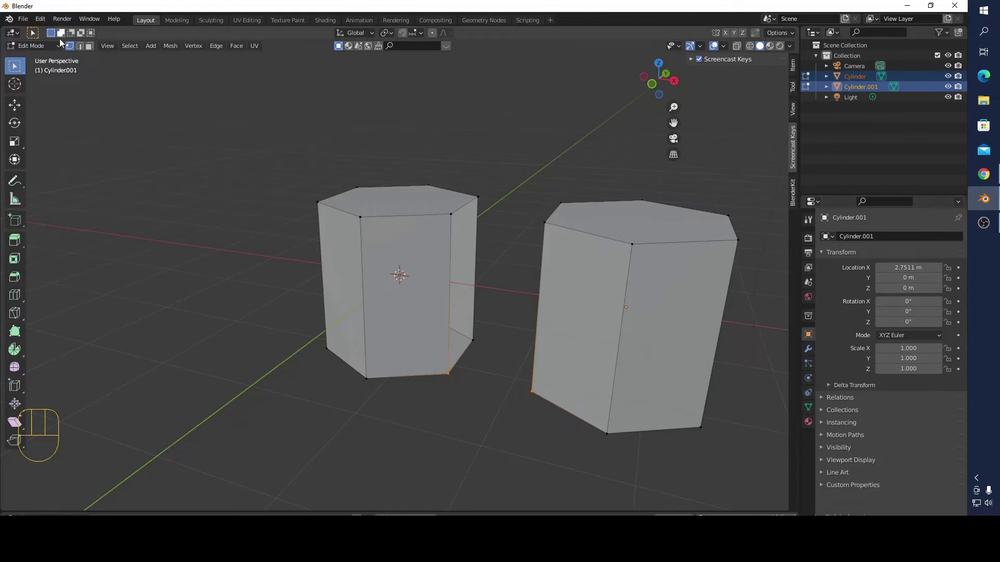
Step: Try to bridge the open edge loops of the two prisms with Bridge Edge Loops
click(79, 46)
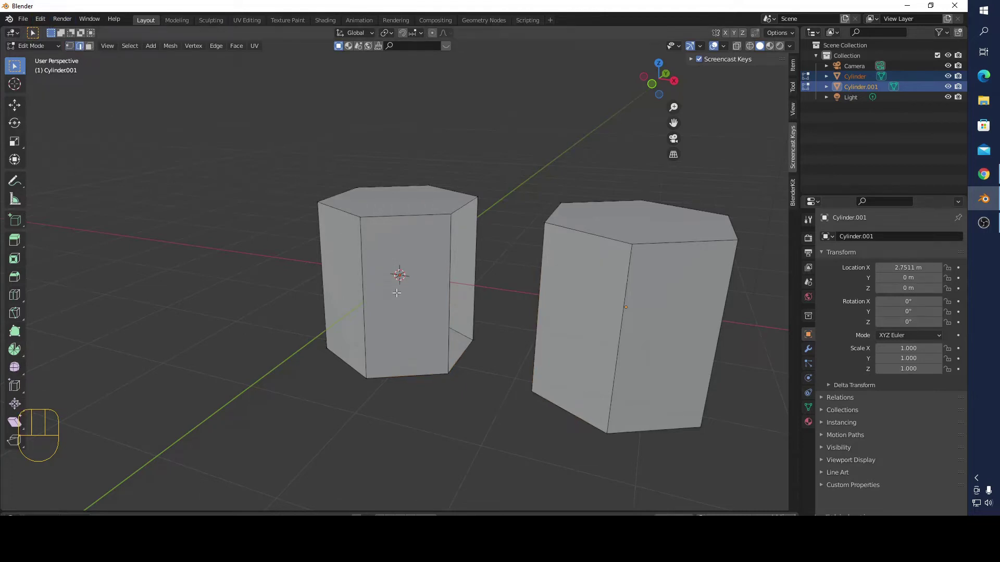
click(450, 308)
alt+click(451, 311)
middle_drag(450, 311, 595, 369)
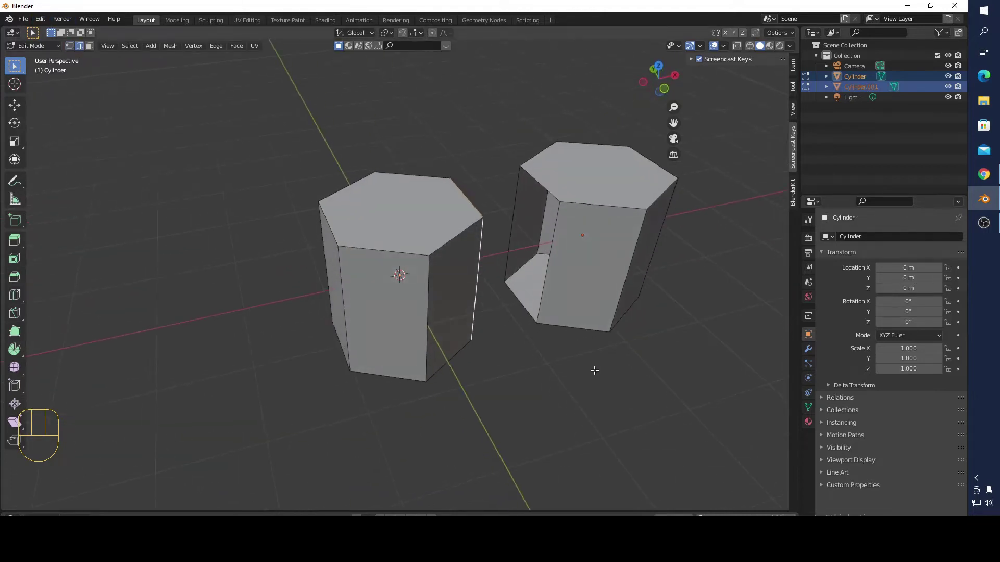
alt+shift+click(542, 301)
right_click(511, 244)
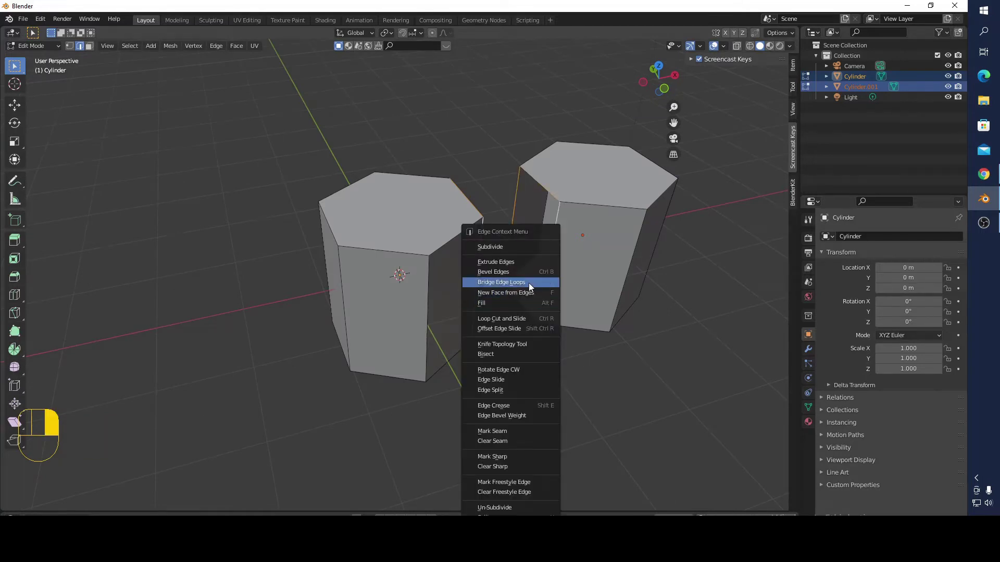
click(529, 280)
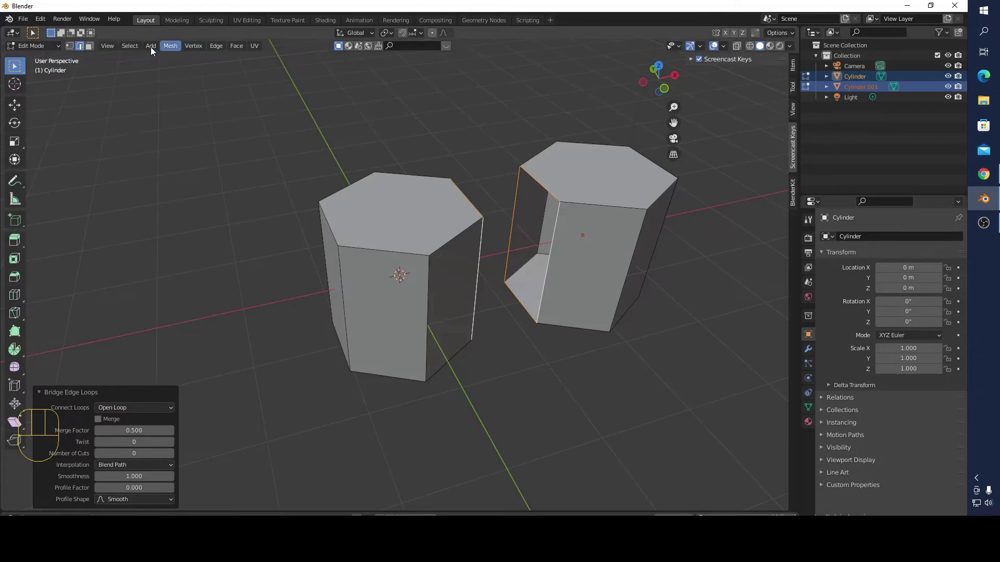
Step: Return to Object Mode and select only the first prism
click(24, 20)
middle_drag(653, 333, 618, 324)
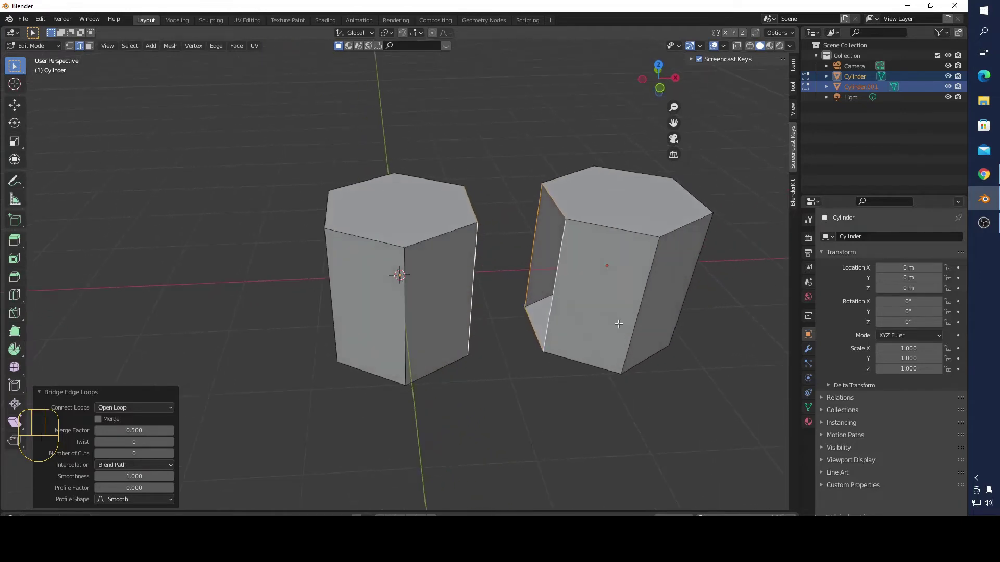
key(Tab)
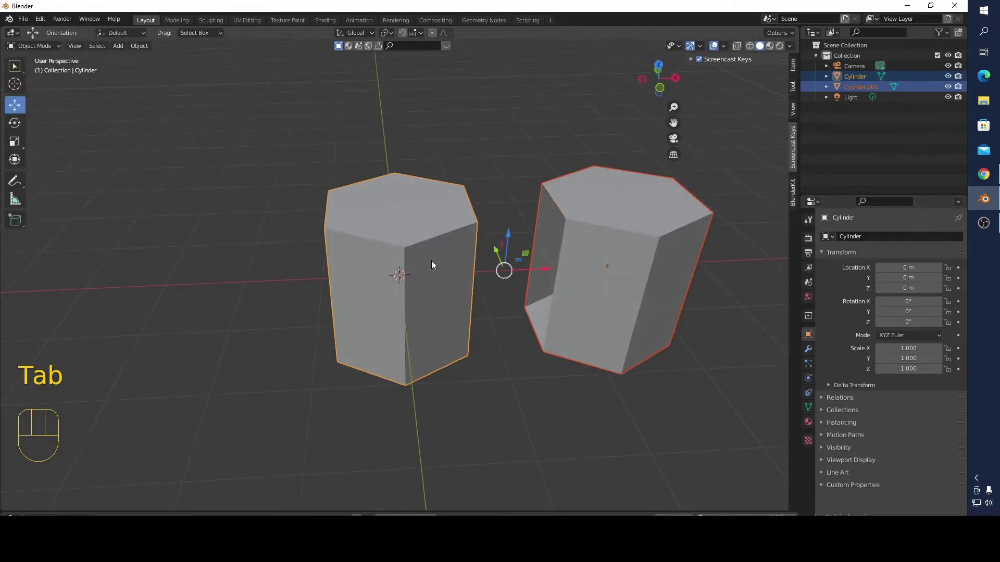
click(432, 265)
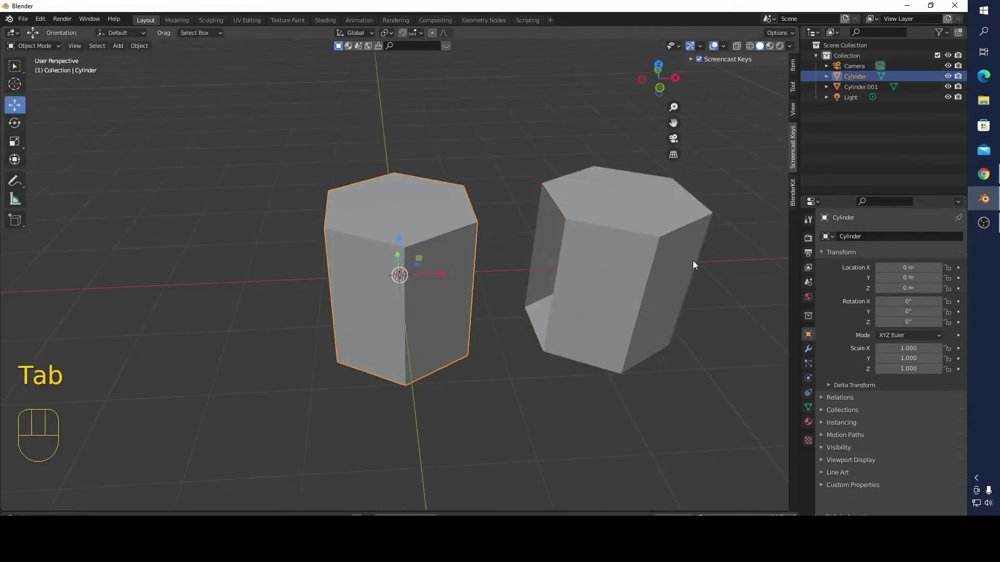
Step: Add a Boolean modifier to the first prism, set to Union with Cylinder.001 as its object
click(865, 233)
click(808, 350)
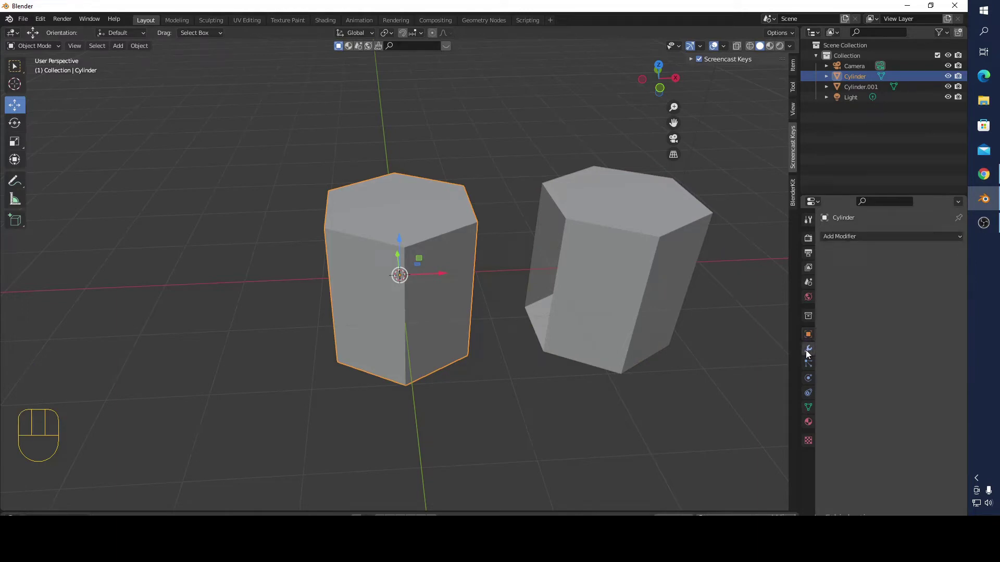
click(859, 236)
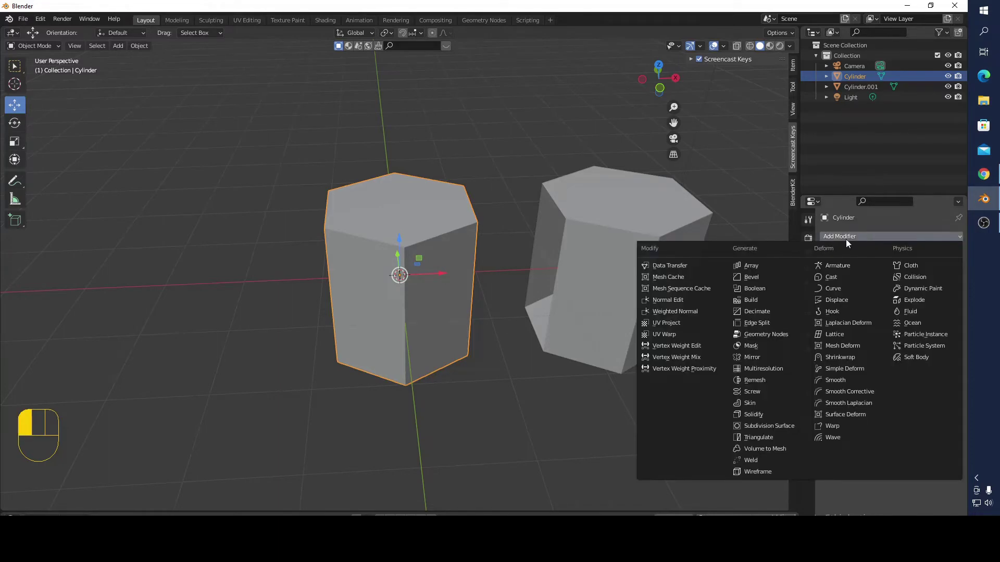
click(748, 289)
click(893, 296)
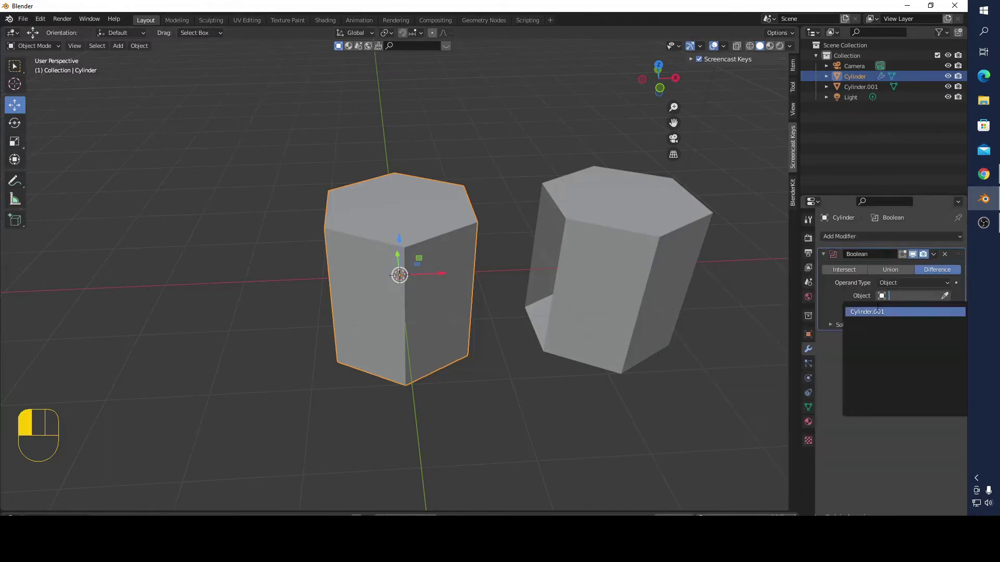
click(878, 312)
click(890, 271)
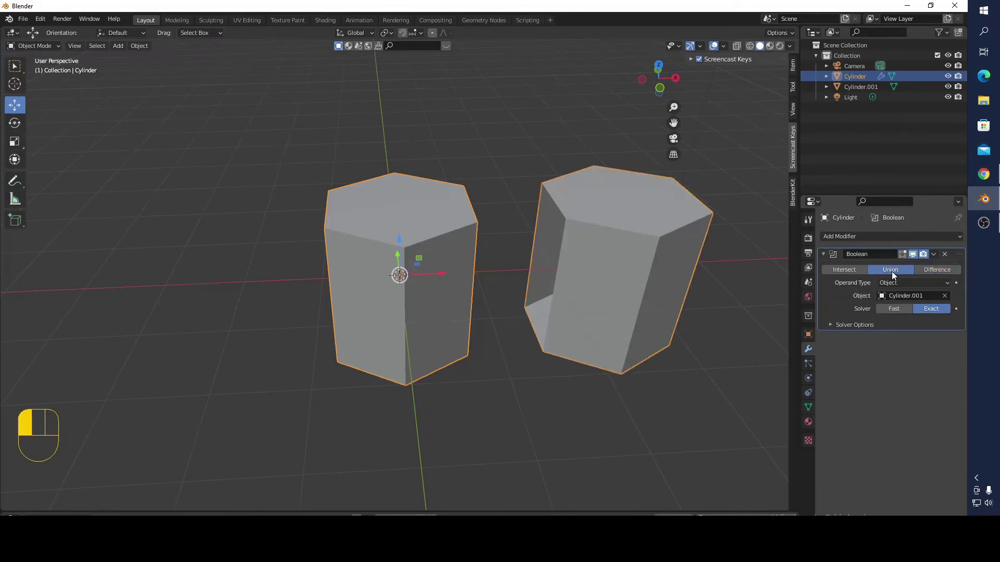
Step: Apply the Boolean modifier on the first prism
click(933, 255)
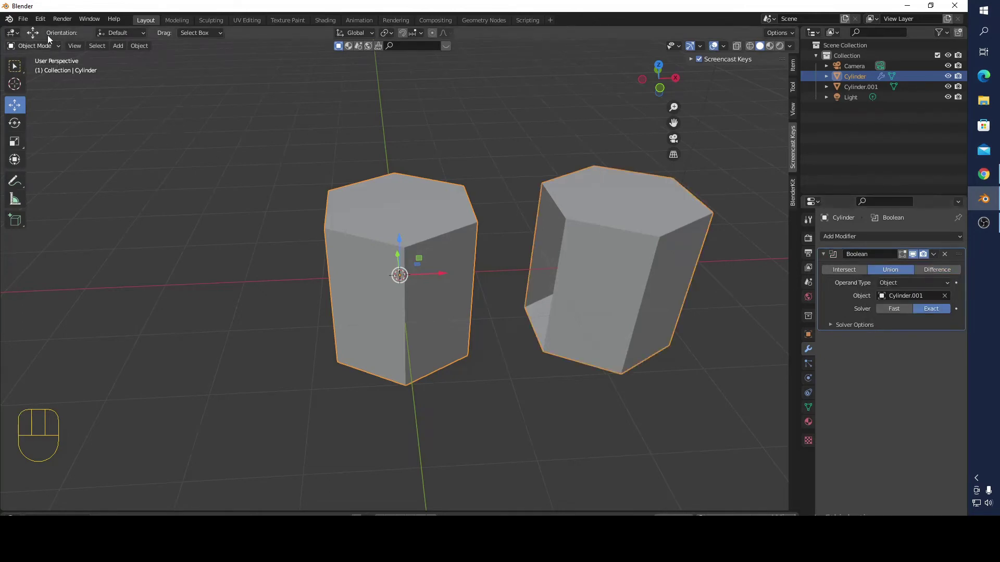
click(934, 254)
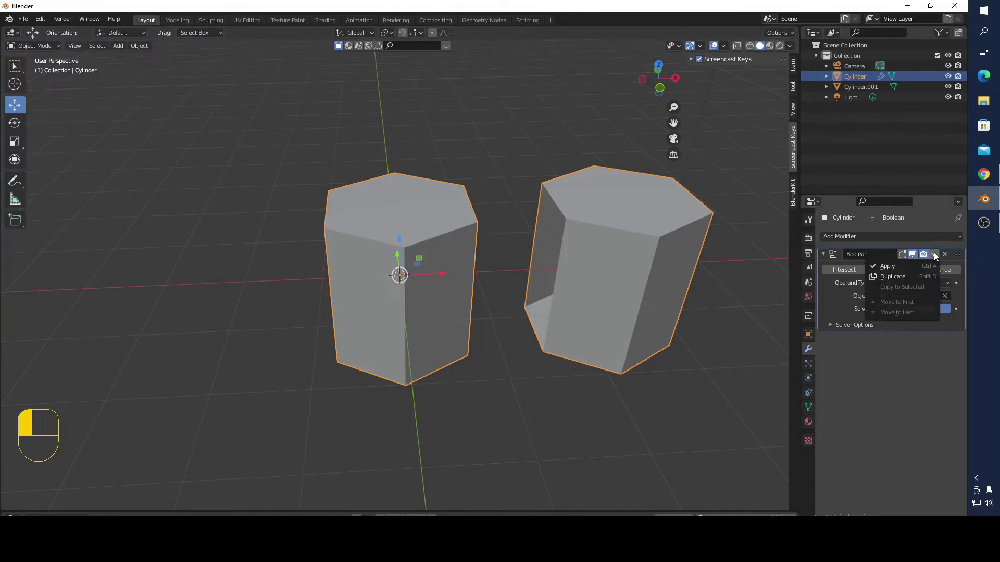
click(896, 268)
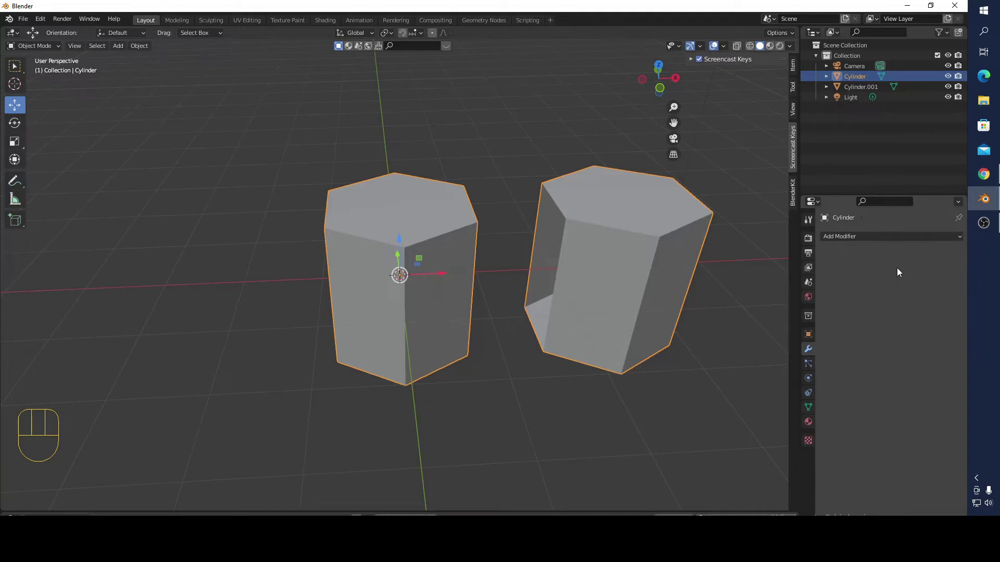
Step: Toggle both objects' visibility to check the union, delete the leftover Cylinder.001, and select the combined Cylinder
click(948, 87)
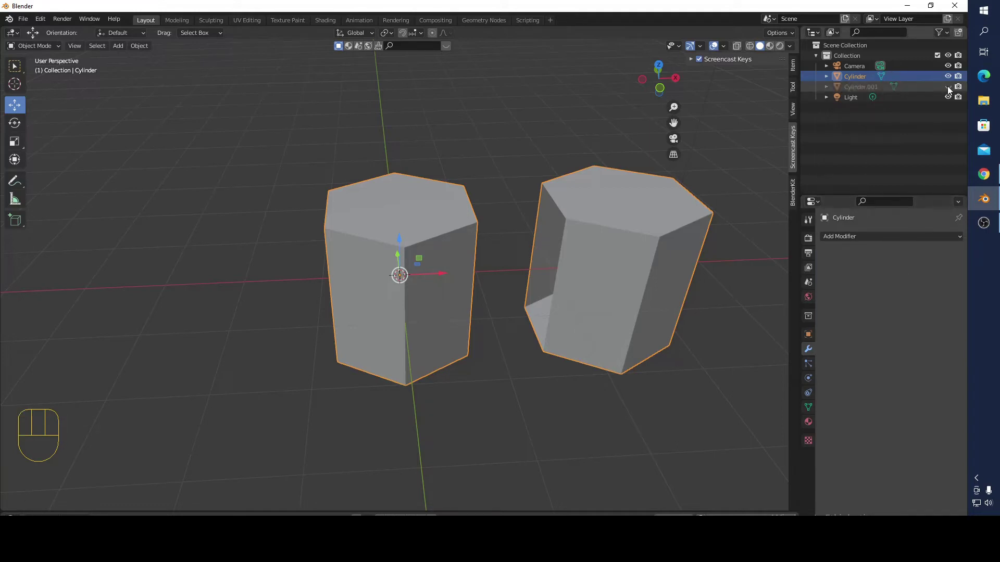
click(948, 86)
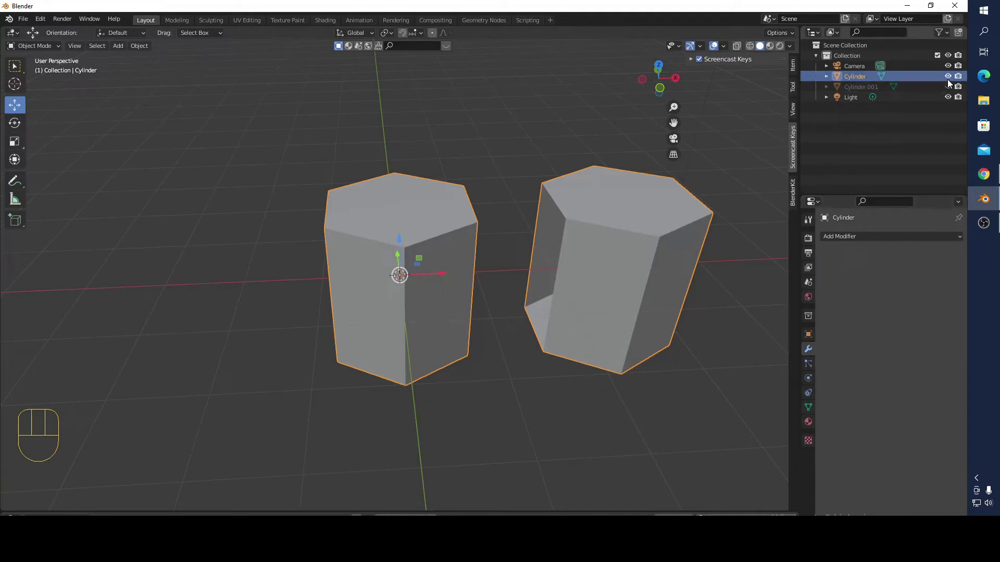
click(947, 79)
click(948, 79)
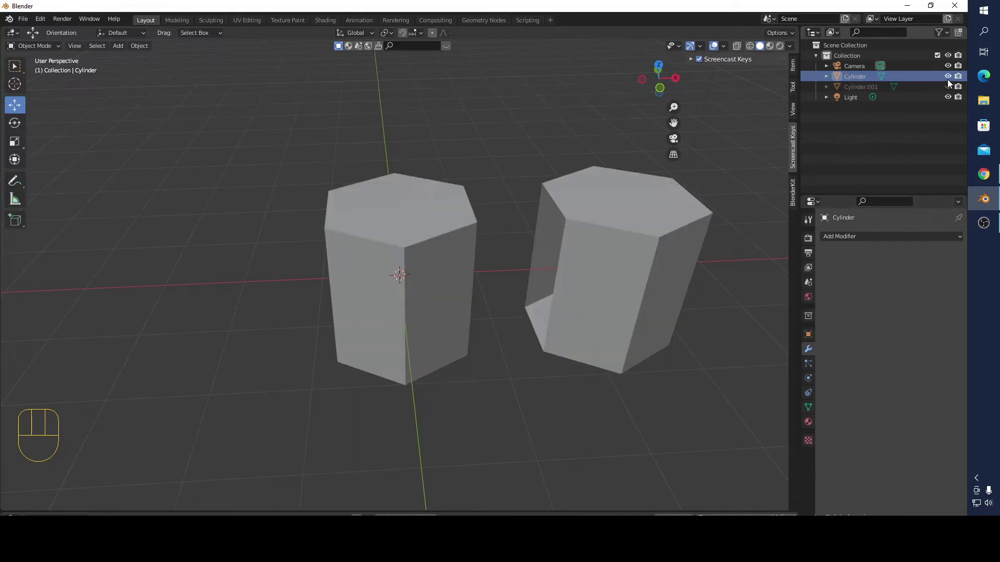
click(864, 87)
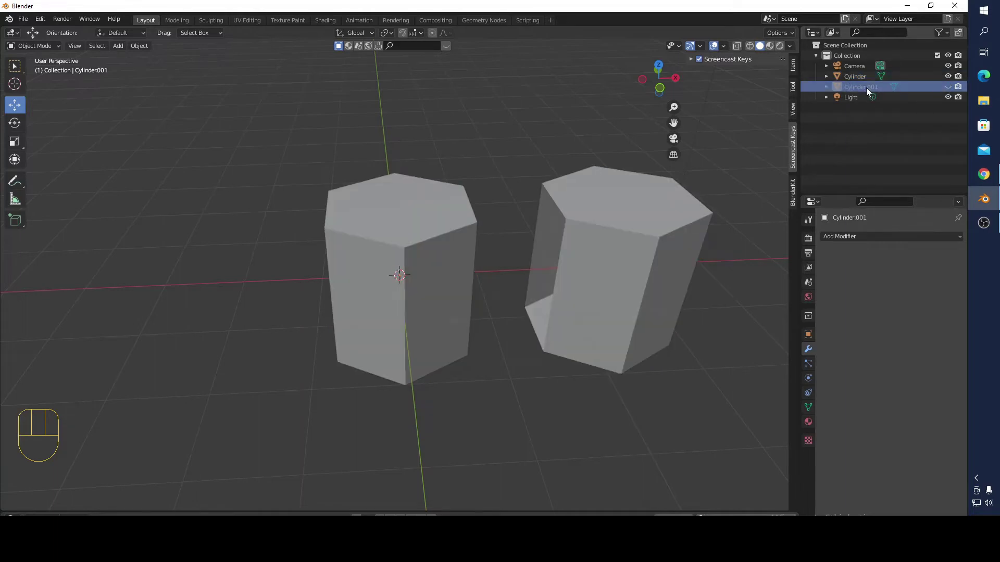
key(Delete)
click(651, 248)
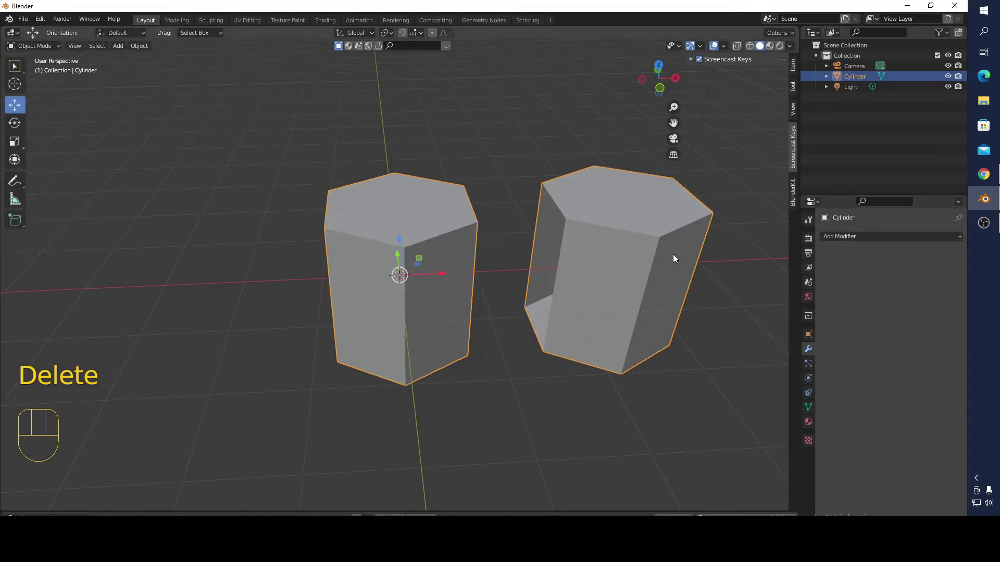
Step: In Edit Mode, connect the two prisms' facing front base vertices with a new edge
key(Tab)
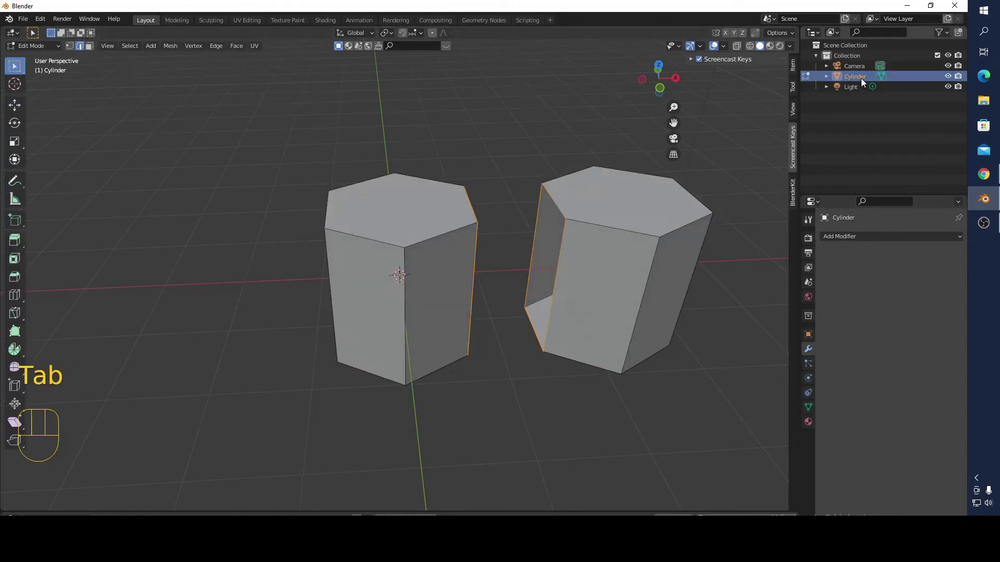
middle_drag(505, 382, 443, 369)
click(69, 46)
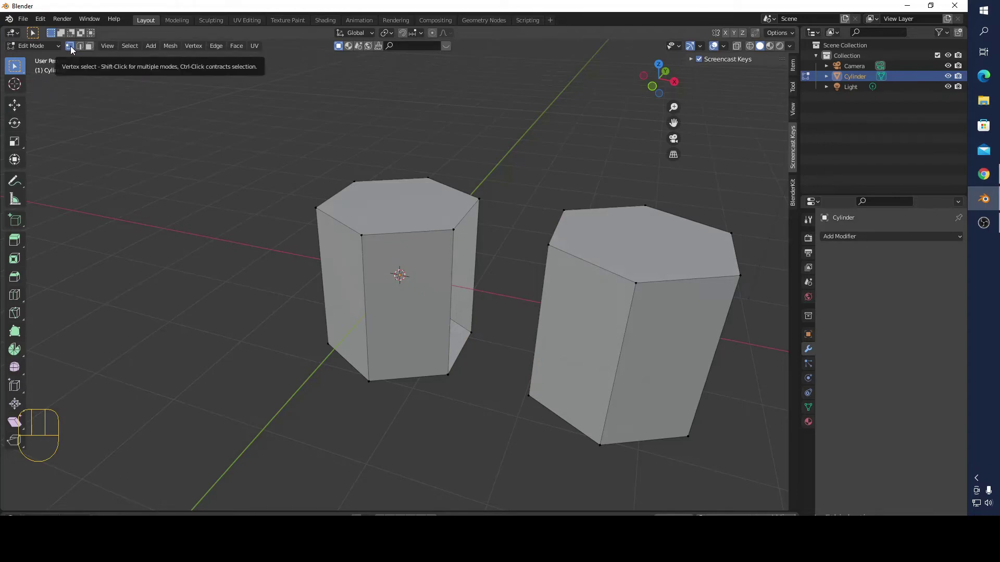
drag(442, 353, 469, 404)
shift+drag(522, 383, 539, 406)
key(f)
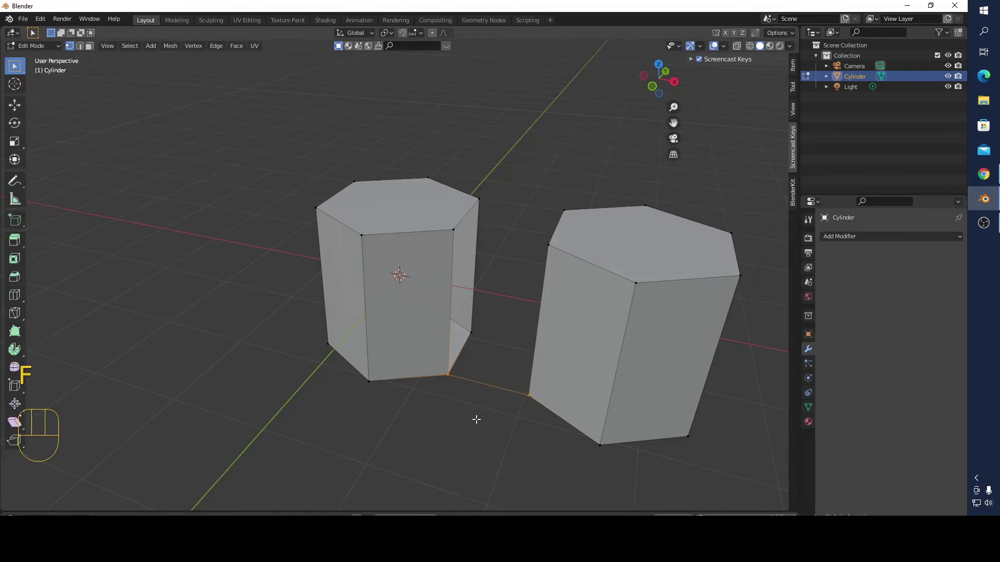
Step: Connect the two prisms' facing front top vertices with a new edge
scroll(508, 379, up, 3)
scroll(518, 381, down, 3)
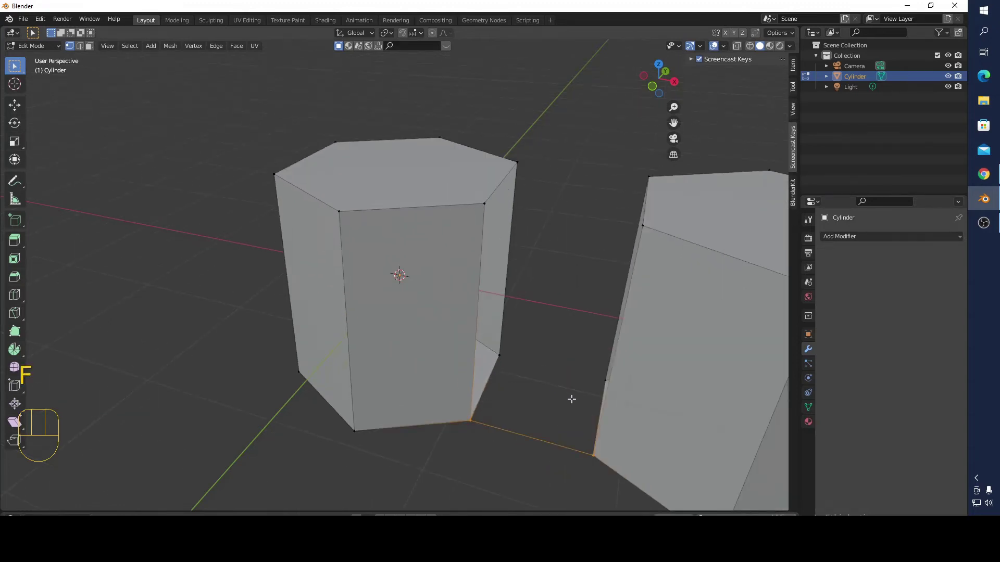
middle_drag(572, 397, 579, 362)
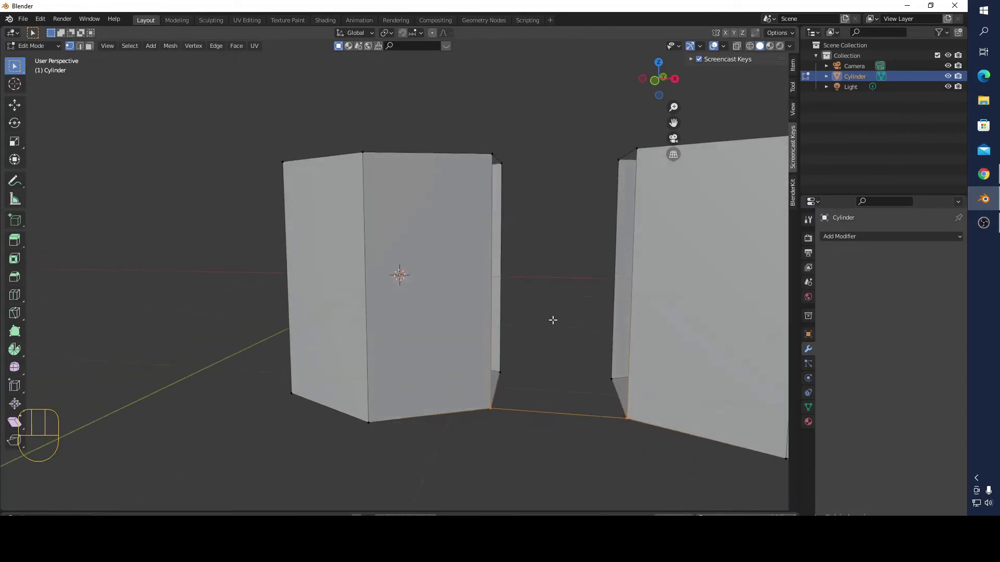
middle_drag(527, 252, 510, 333)
drag(480, 211, 520, 257)
shift+click(646, 250)
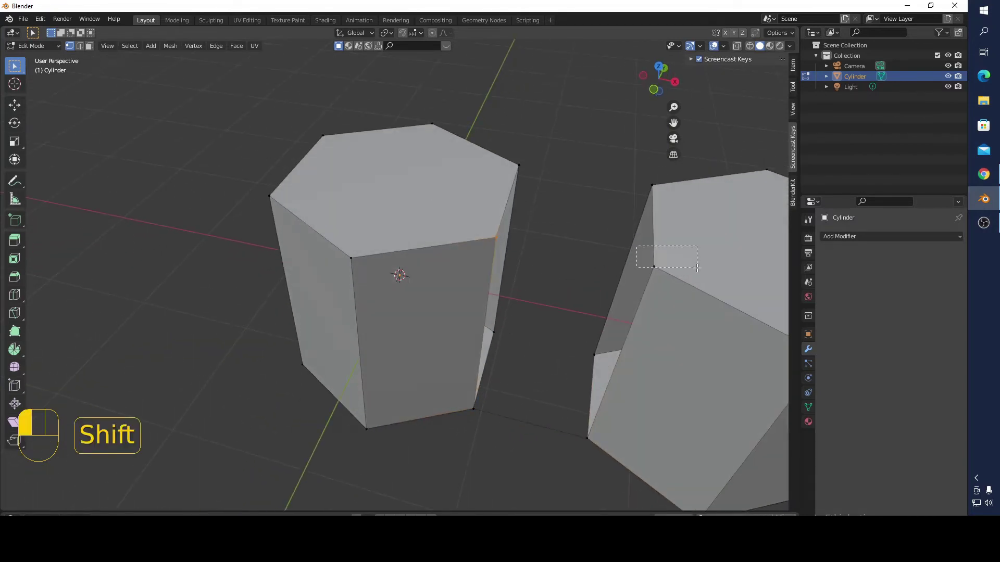
key(f)
middle_drag(677, 277, 616, 244)
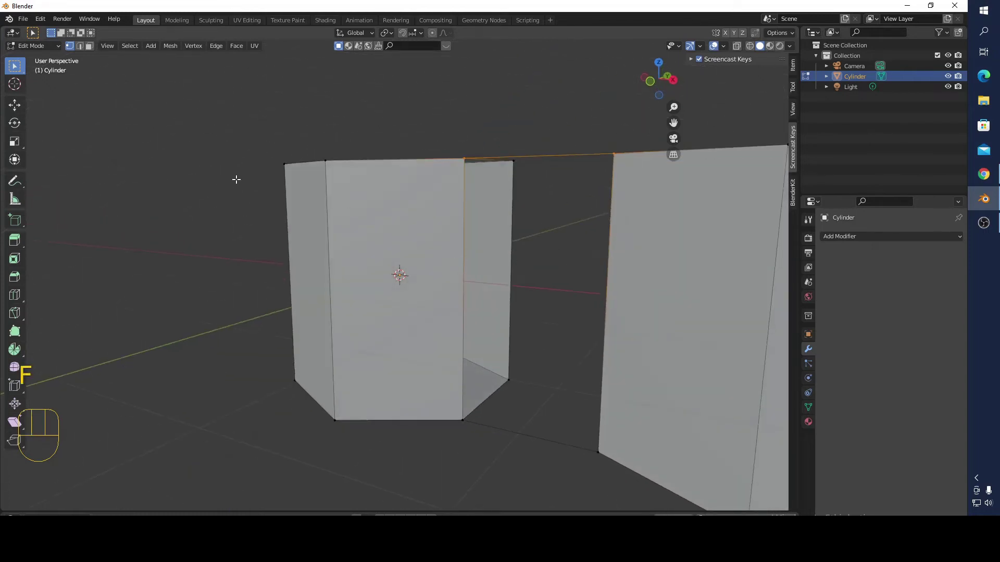
Step: Select the open edge loops of both prisms and join them with Bridge Edge Loops
click(80, 46)
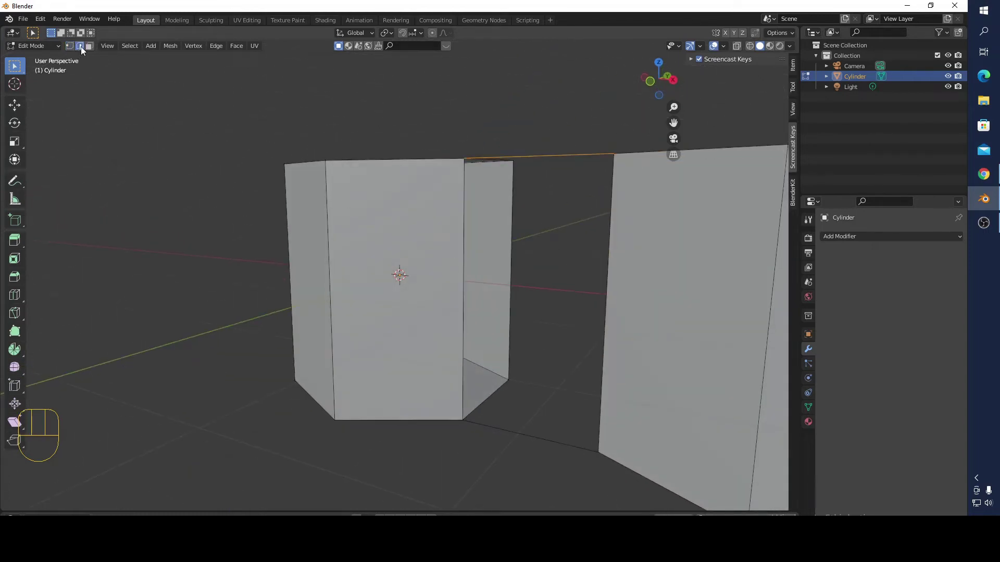
alt+click(465, 329)
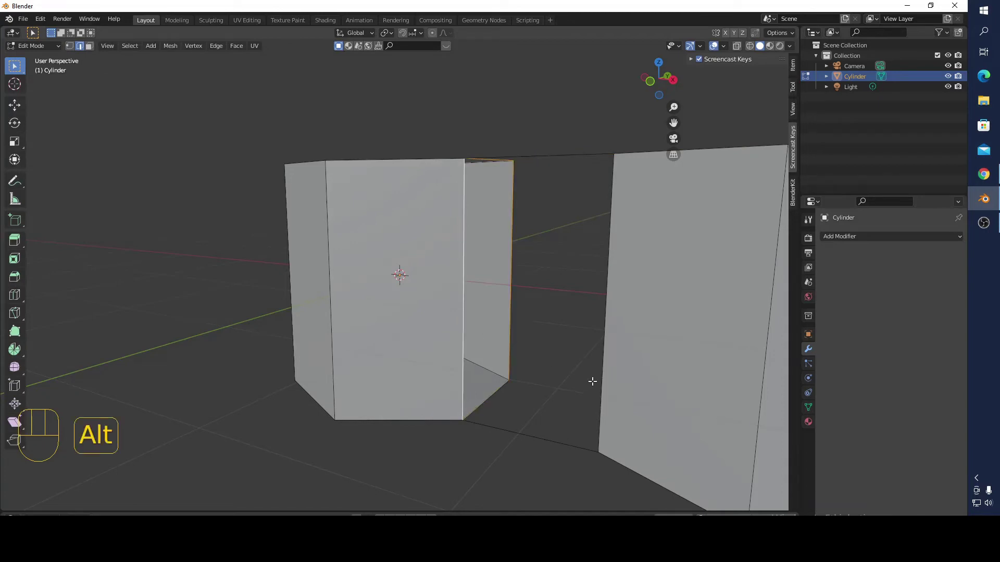
key(f)
middle_drag(536, 397, 583, 420)
alt+shift+click(618, 281)
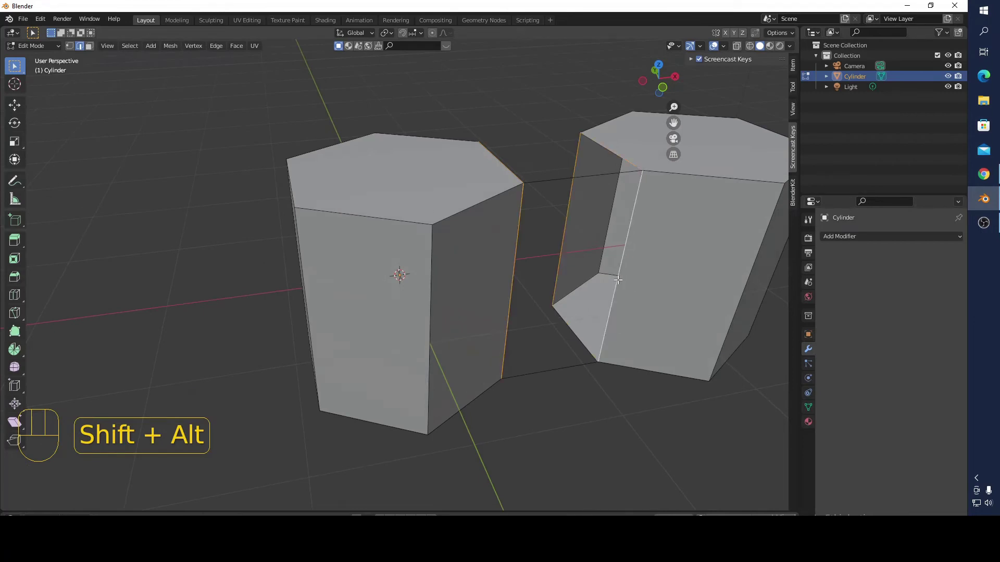
right_click(618, 281)
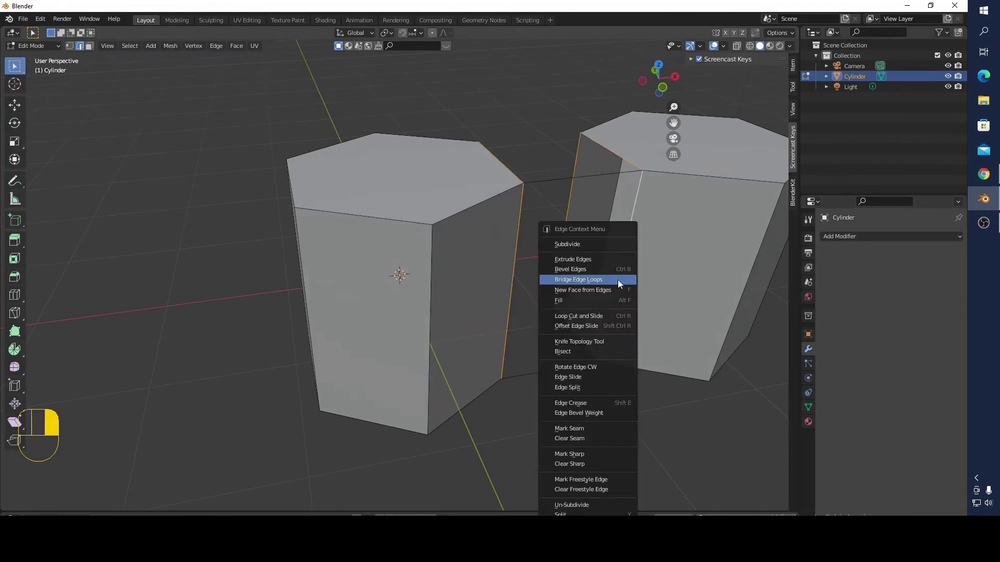
click(617, 278)
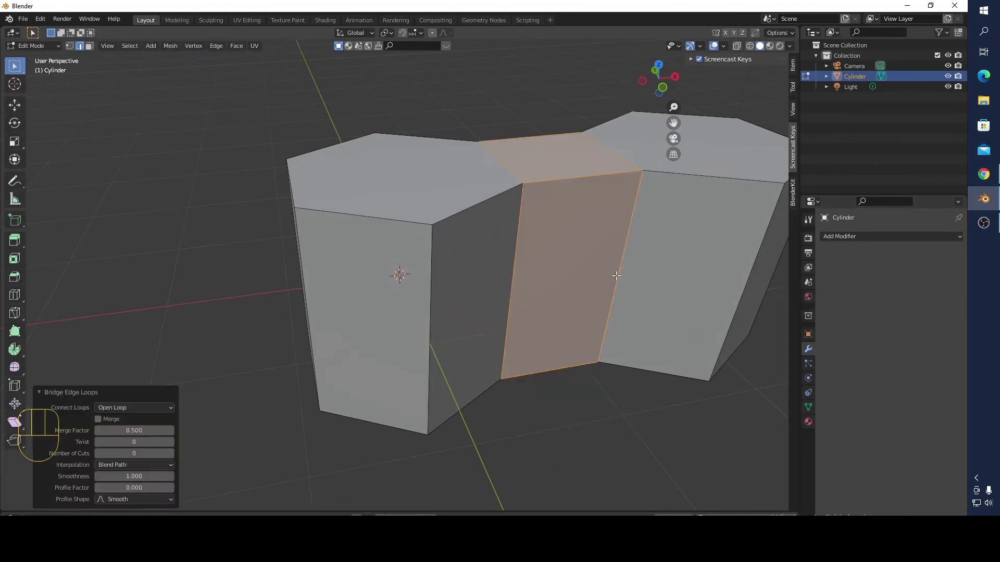
Step: Inspect the bridged section and preview a loop cut around it with the Loop Cut tool
middle_drag(602, 306, 522, 285)
scroll(540, 282, down, 3)
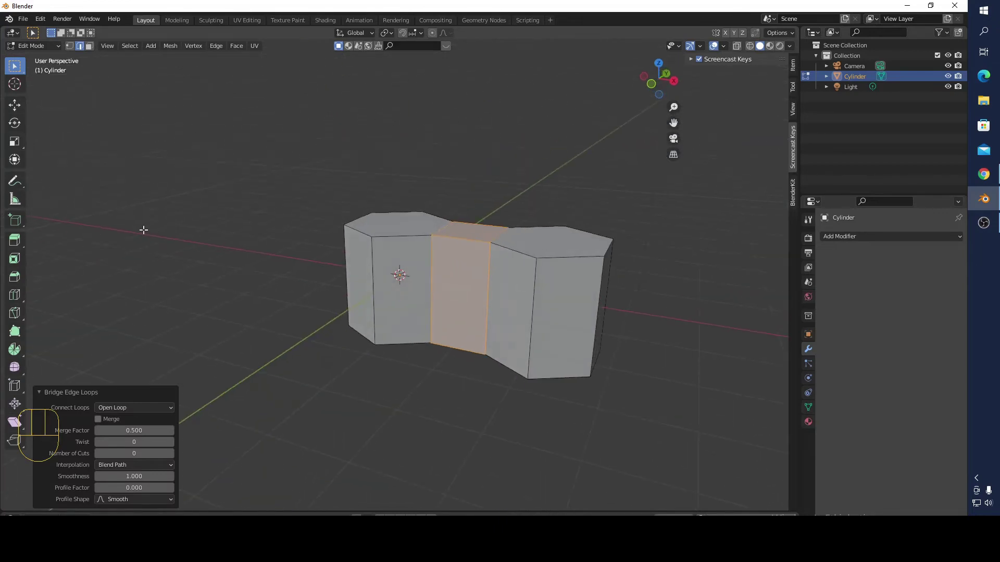
click(9, 296)
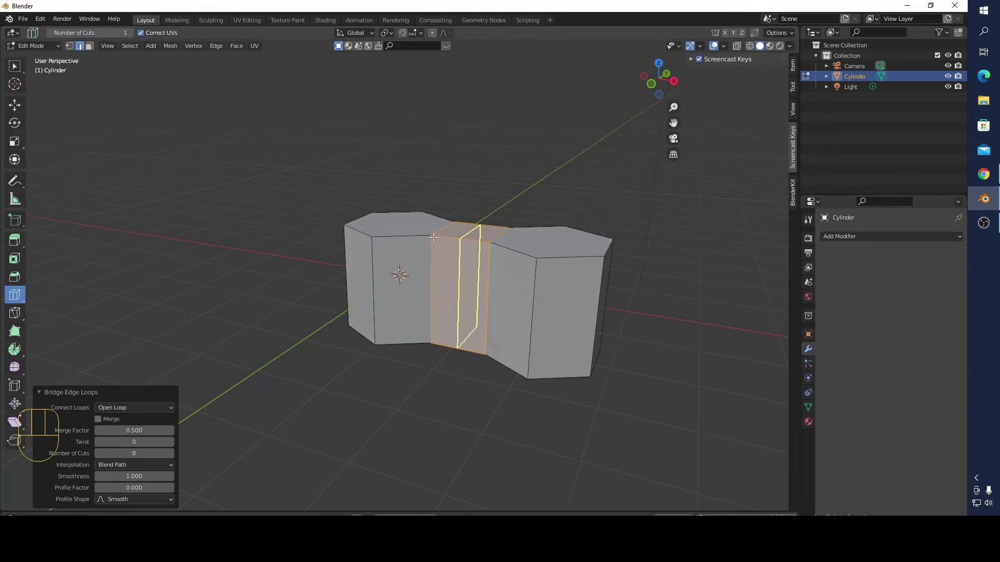
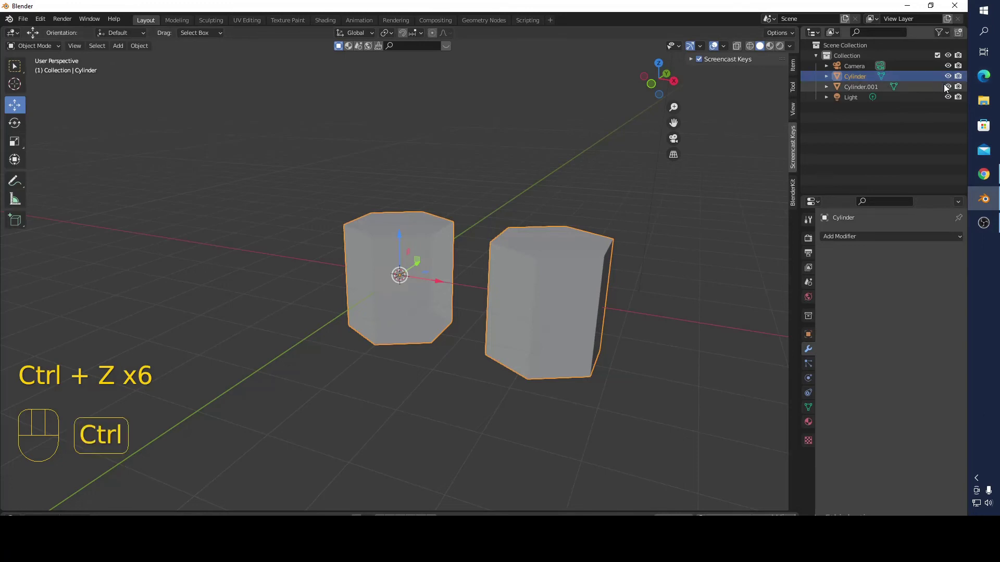
Step: Undo the Boolean union and the edits that followed, returning to the two separate prisms in Edit Mode
click(946, 86)
click(808, 127)
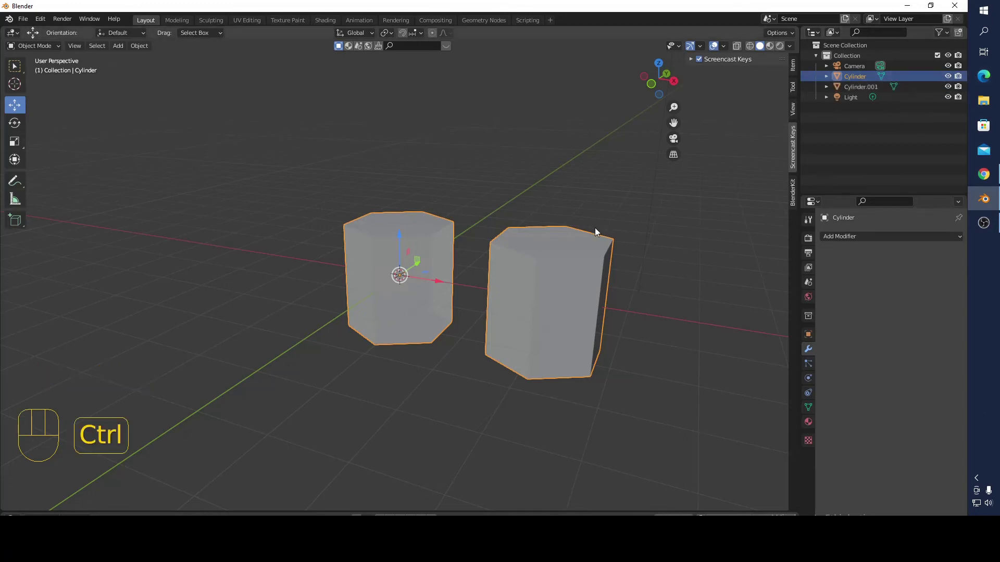
key(ctrl+z)
key(ctrl+z)
key(ctrl+z)
key(ctrl+z)
key(ctrl+z)
key(ctrl+z)
key(ctrl+z)
key(ctrl+z)
key(ctrl+z)
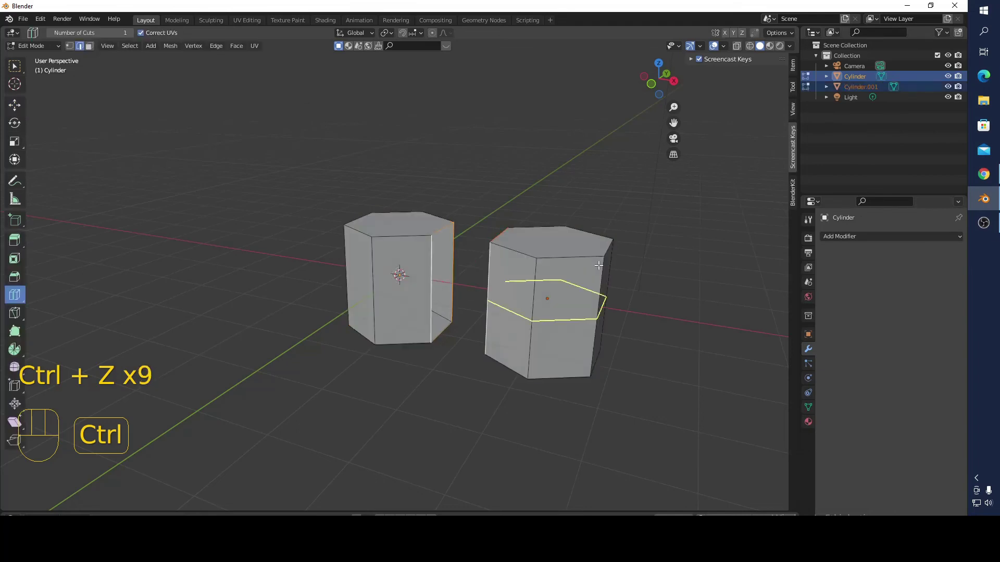
key(ctrl+z)
key(ctrl+z)
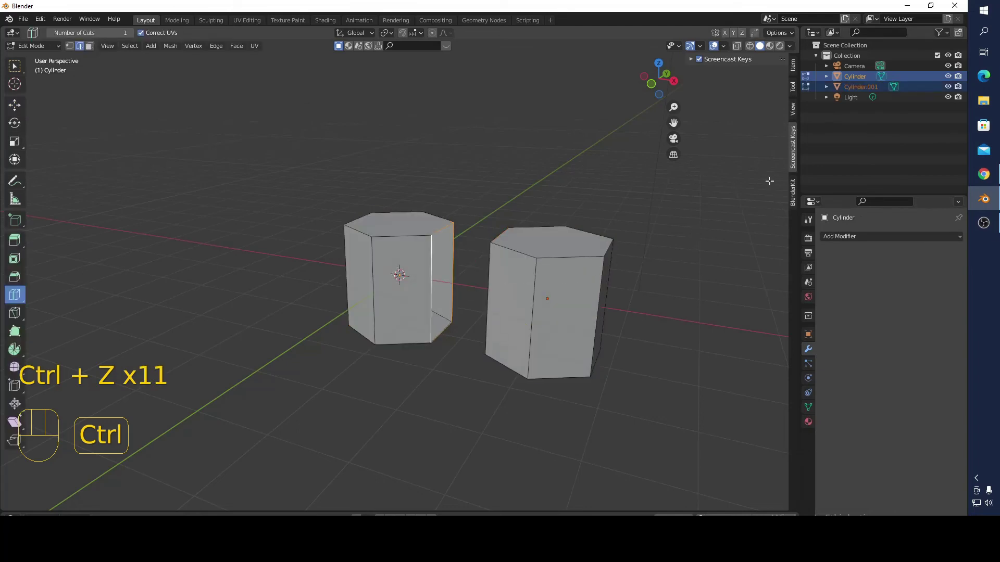
Step: Toggle the visibility of Cylinder.001 to check whether the second prism is a separate object
click(948, 87)
click(947, 86)
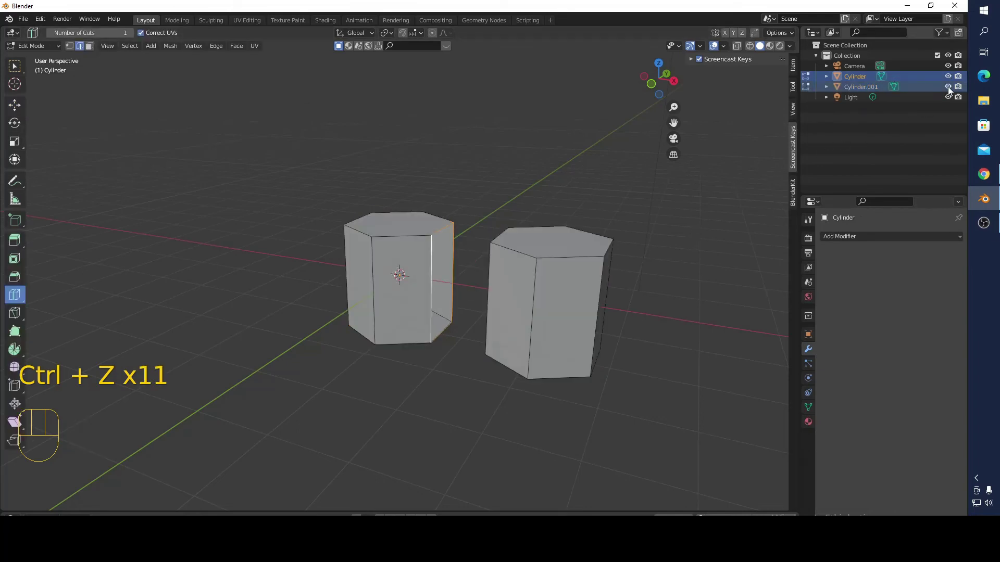
middle_drag(556, 326, 612, 359)
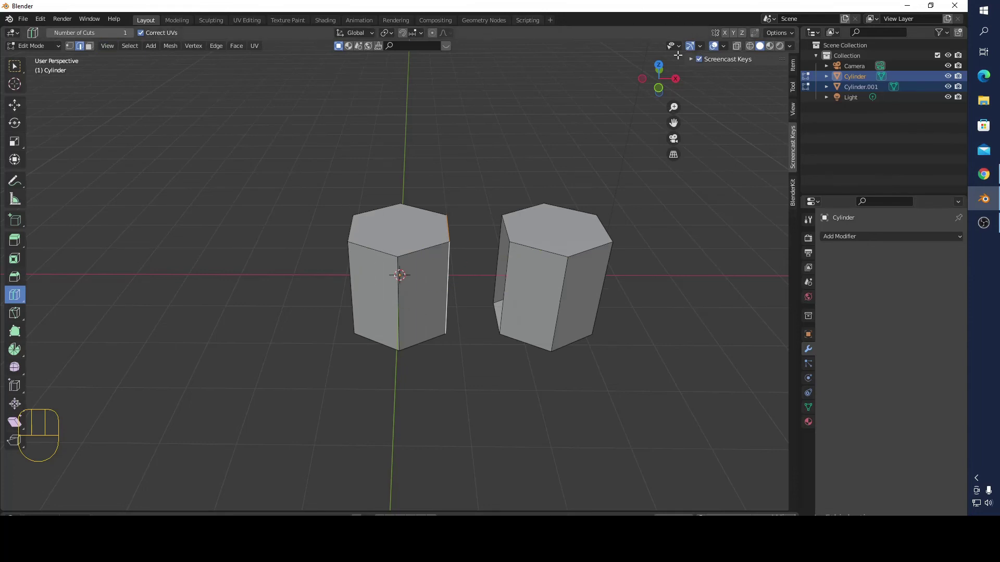
Step: From the top view, extrude the selected open edge loop of Cylinder about 1.035 m along X to meet the facing side of Cylinder.001
click(659, 65)
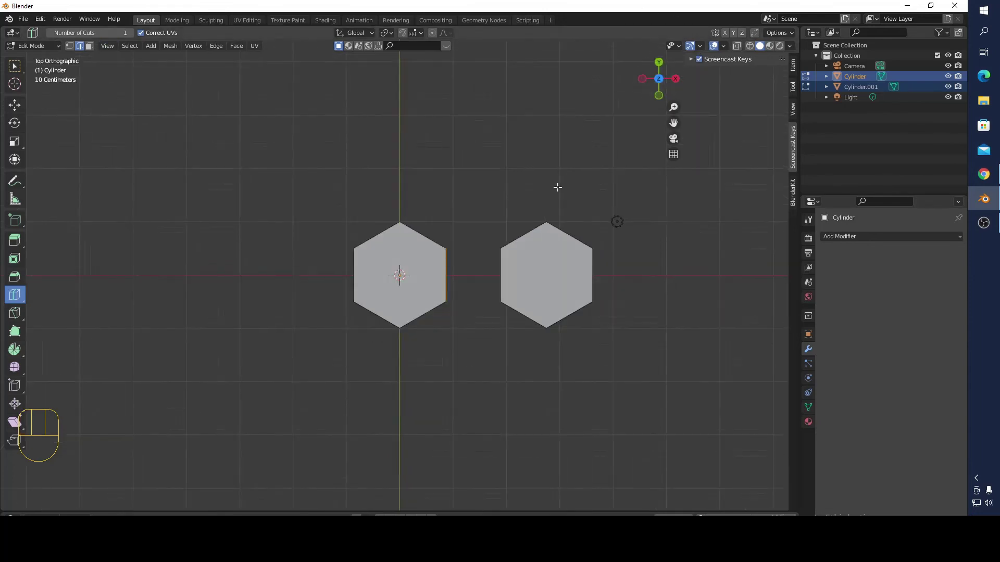
key(e)
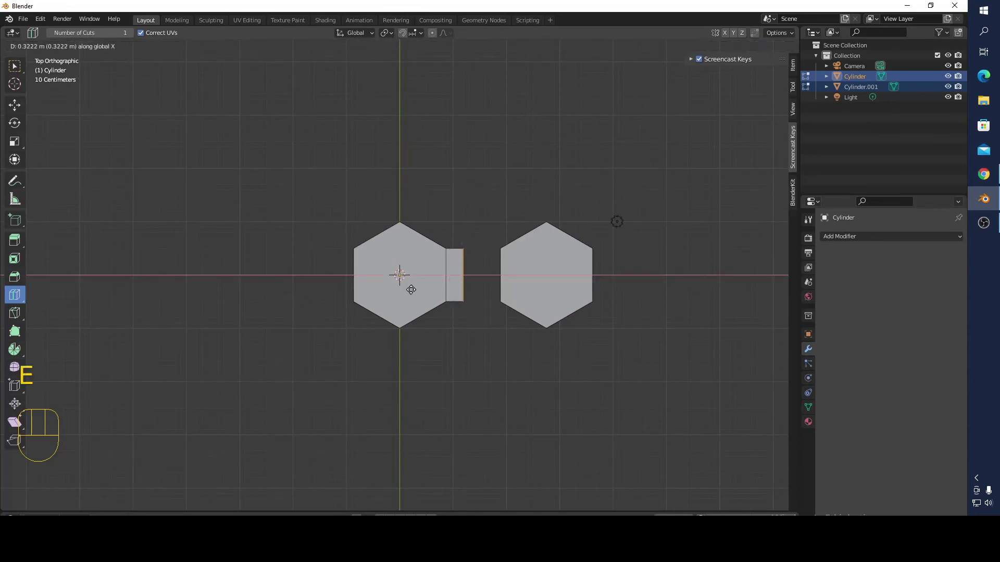
click(448, 284)
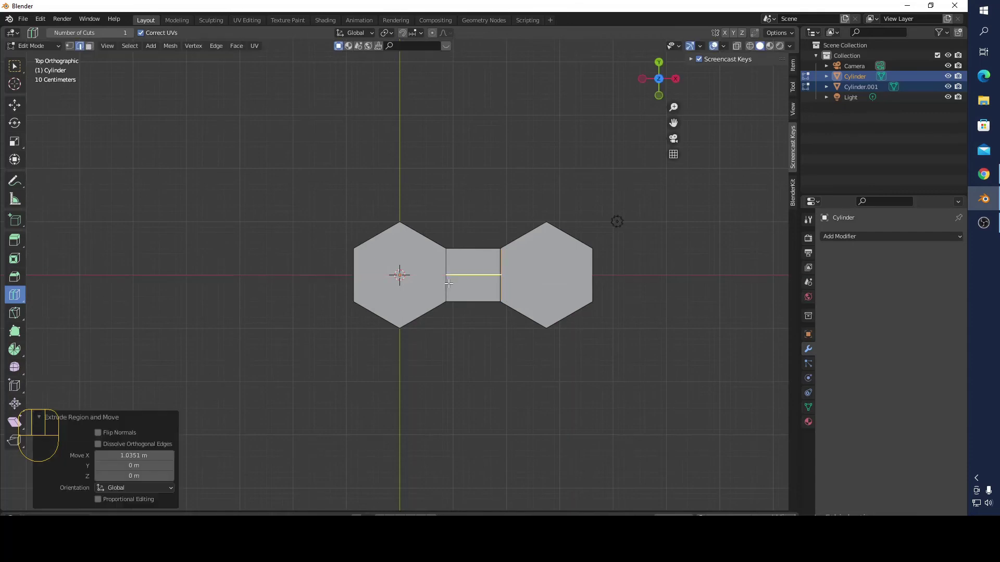
middle_drag(495, 315, 480, 179)
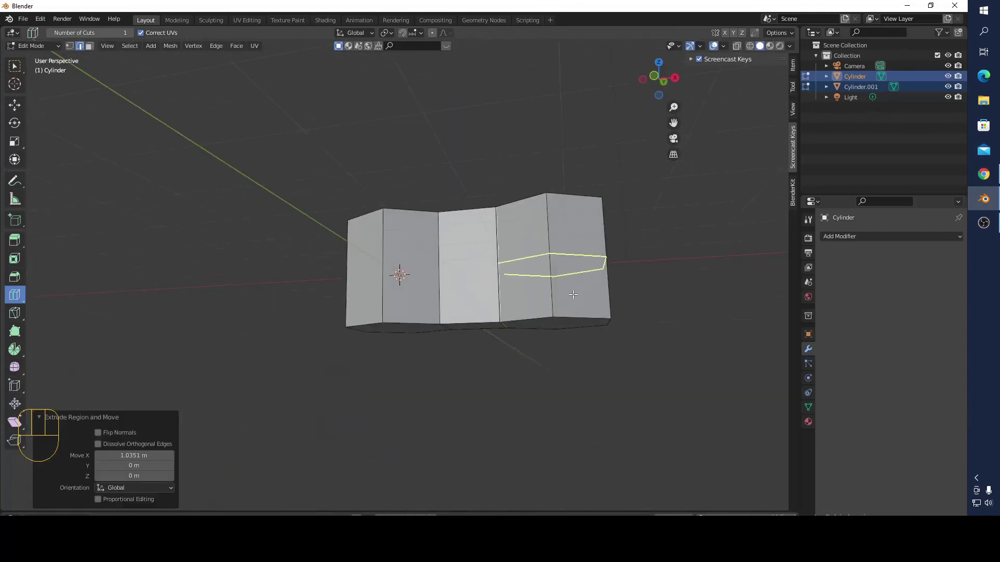
middle_drag(638, 386, 653, 410)
scroll(641, 404, up, 1)
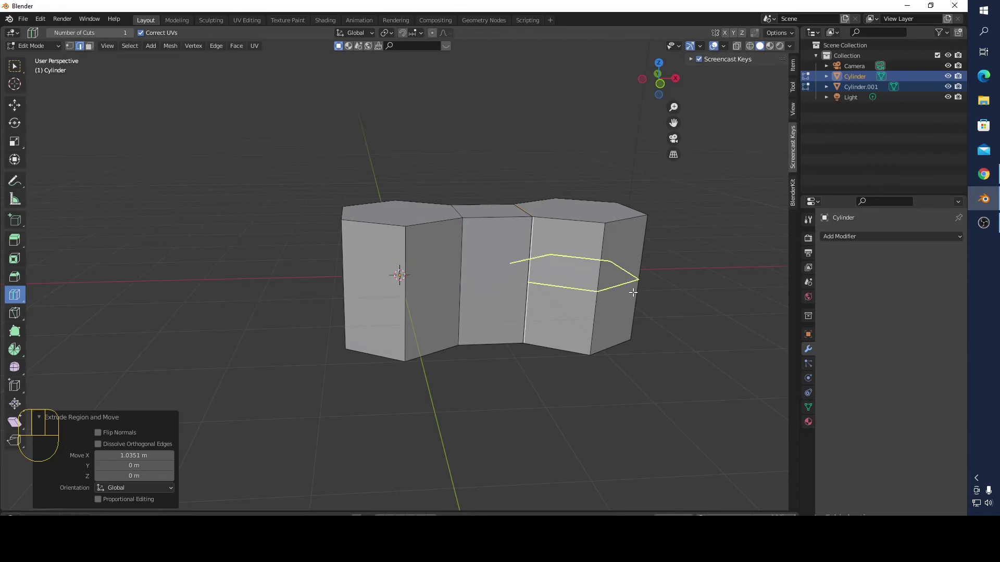
middle_drag(634, 293, 608, 284)
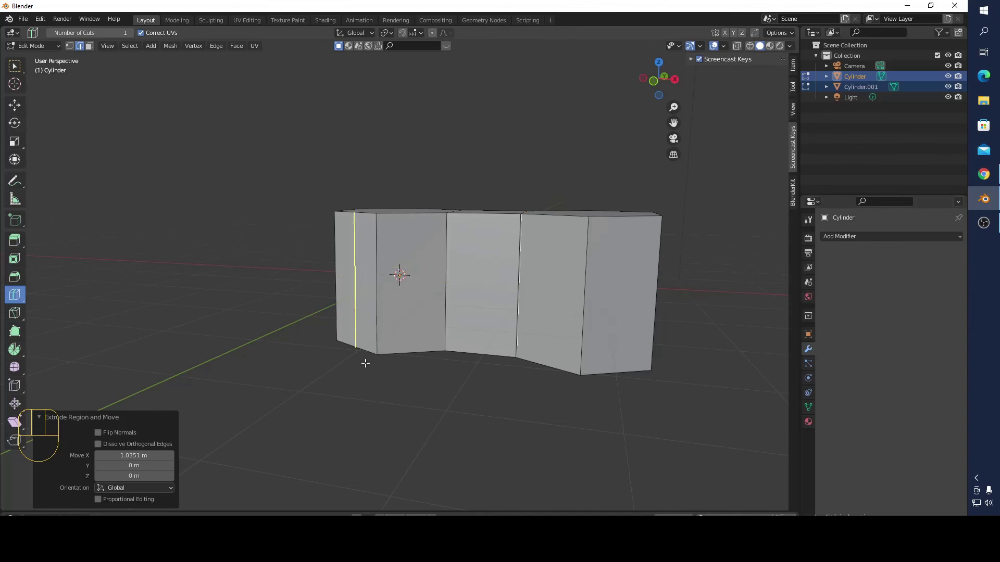
middle_drag(508, 417, 527, 473)
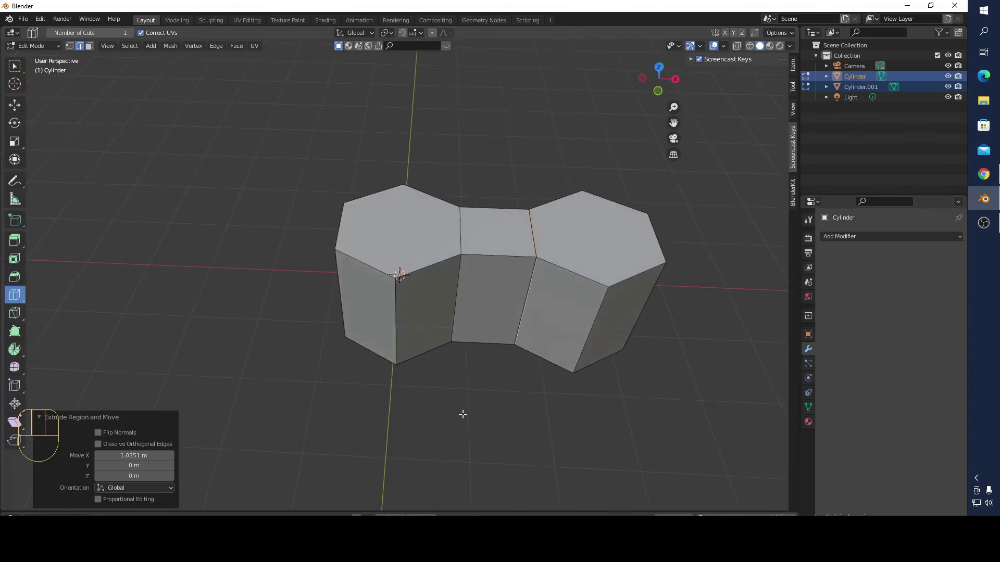